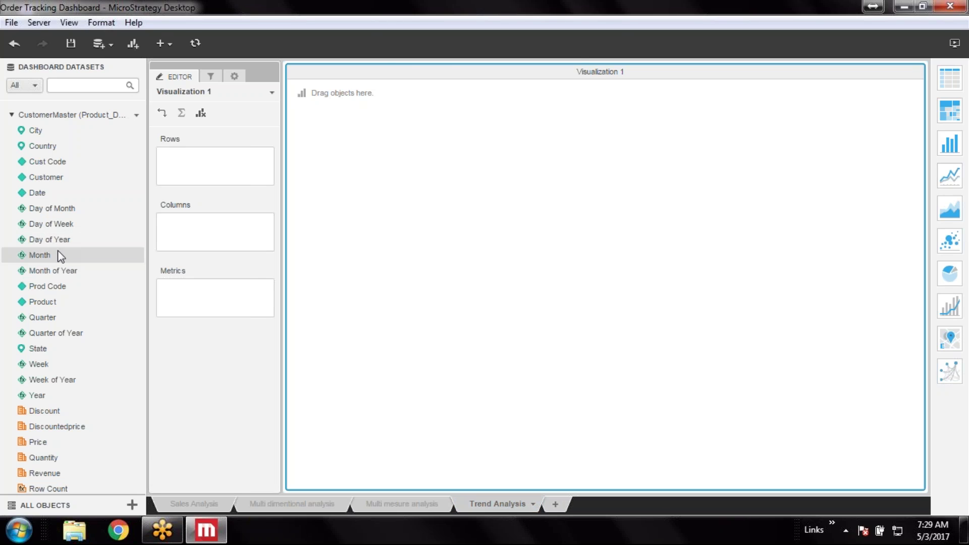
Step: Add Revenue beside Month and display it as a line chart
scroll(558, 264, down, 2)
scroll(558, 264, up, 2)
double_click(55, 475)
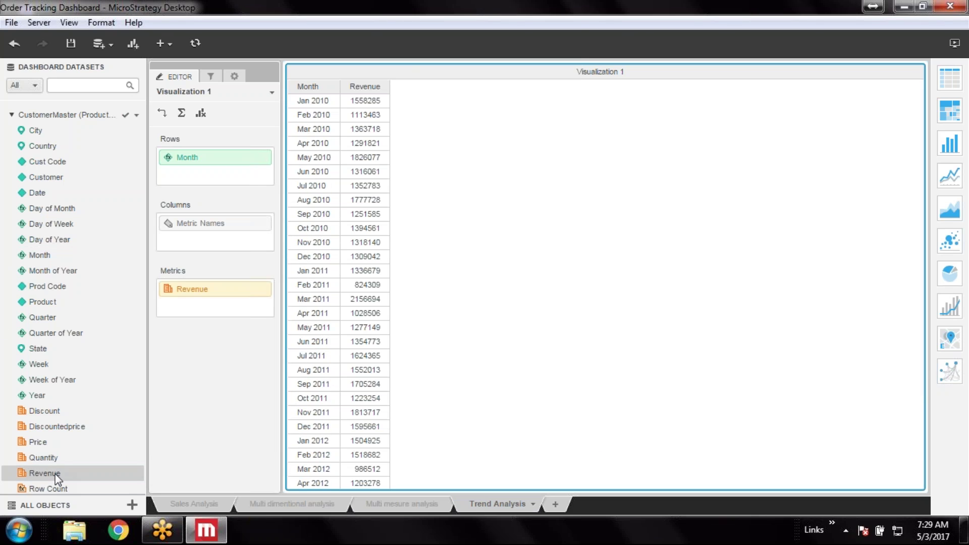
click(944, 184)
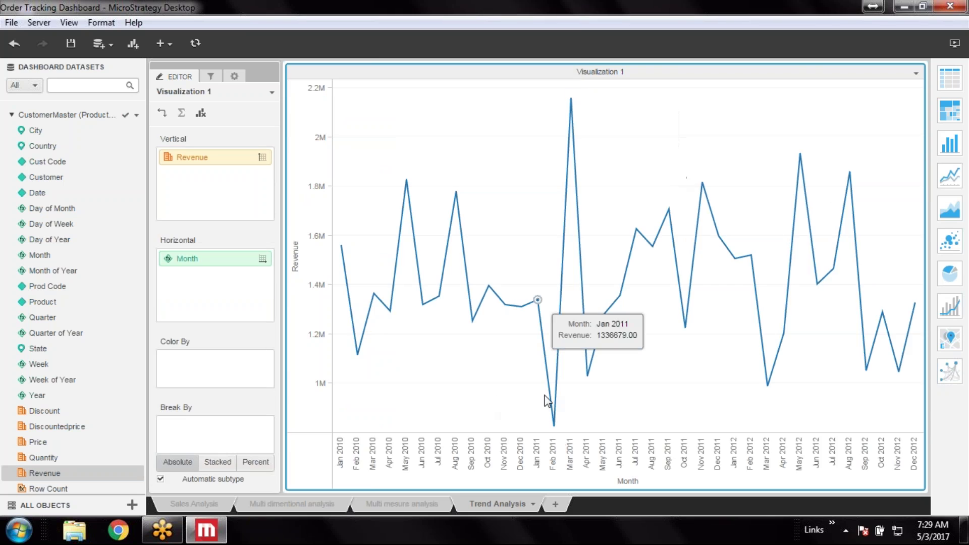
Step: Try a Percentile Rank shortcut metric on Revenue, then undo it
right_click(296, 287)
click(424, 390)
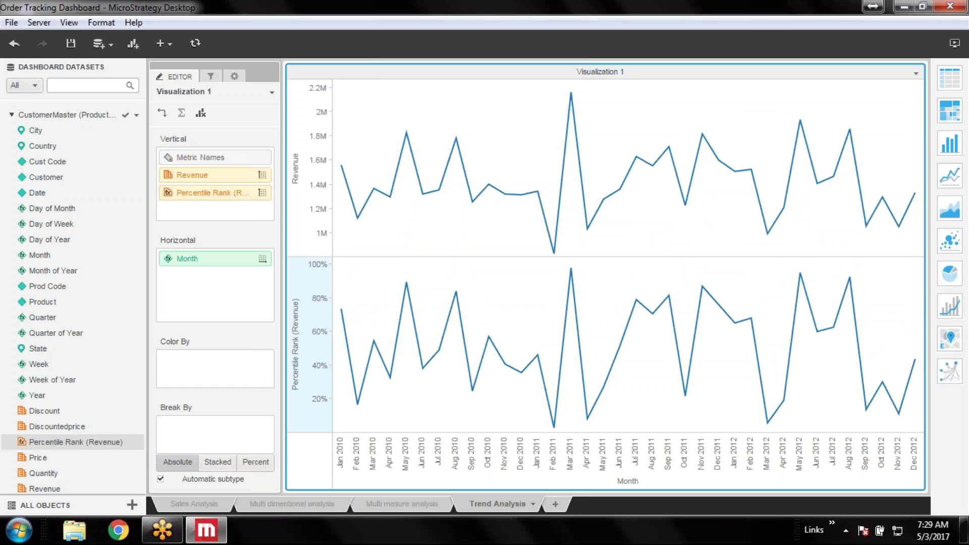
click(14, 43)
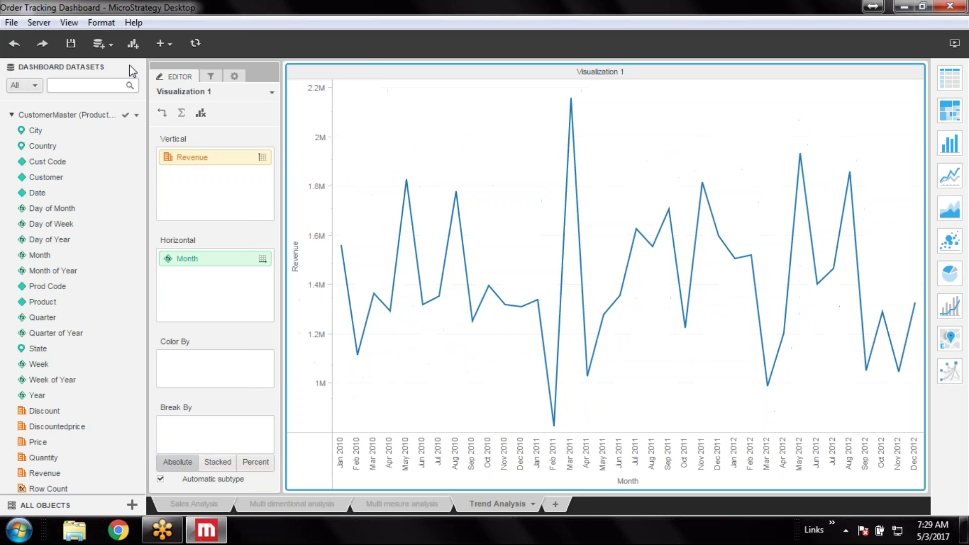
right_click(309, 316)
Step: Give the Revenue axis Fixed number format and untick Condense Label to show values like 2,200,000
mouse_move(376, 385)
click(545, 391)
click(477, 264)
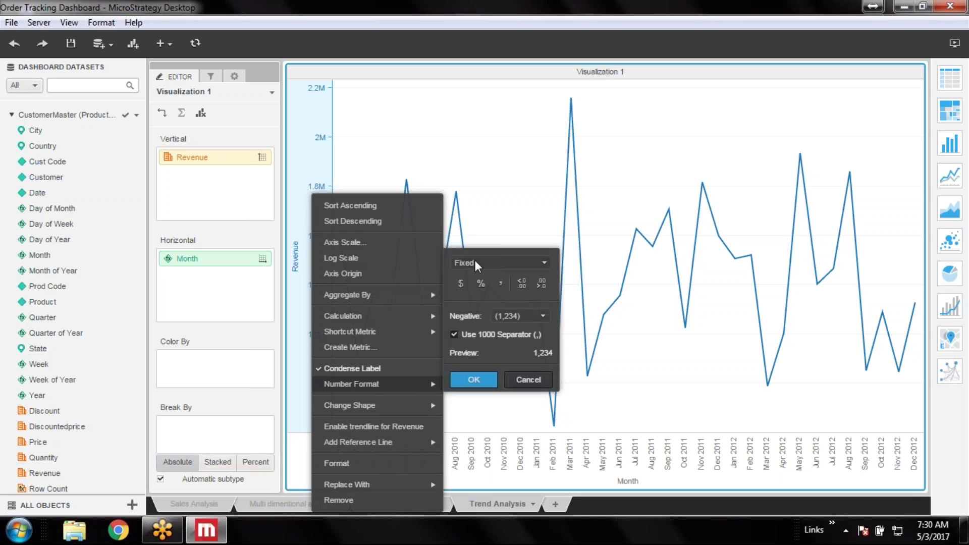
click(477, 382)
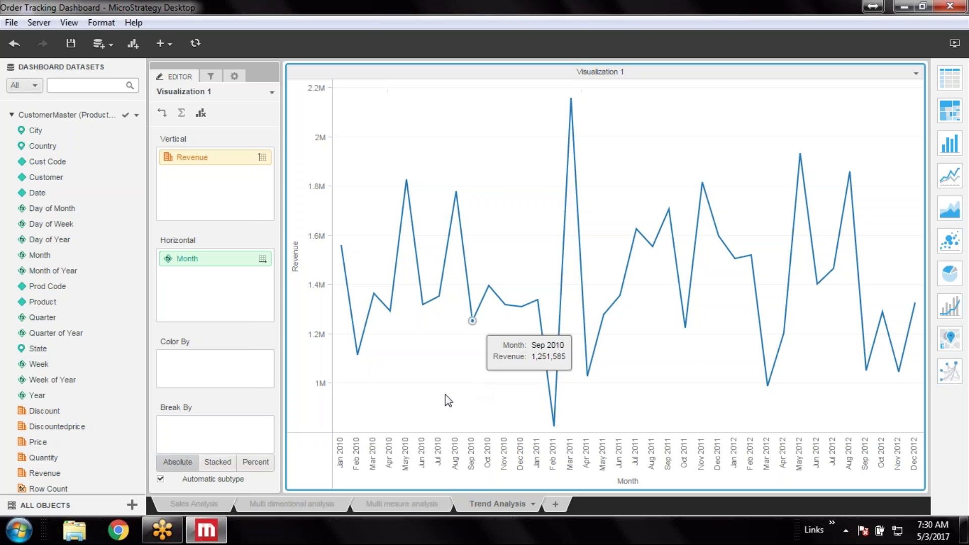
right_click(313, 376)
mouse_move(372, 389)
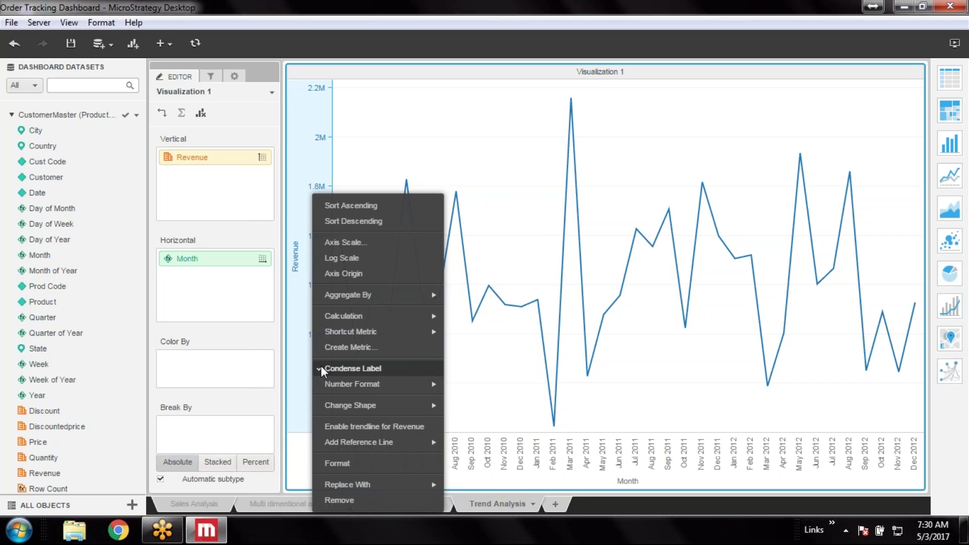
click(353, 368)
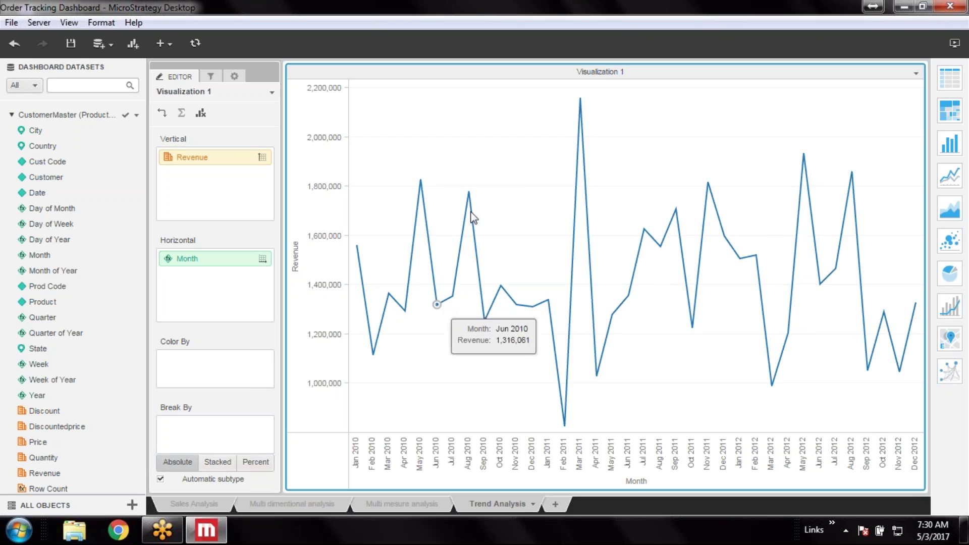
Step: Set Data Labels to Values so each Revenue point shows its figure, e.g. 2,156,694
click(234, 76)
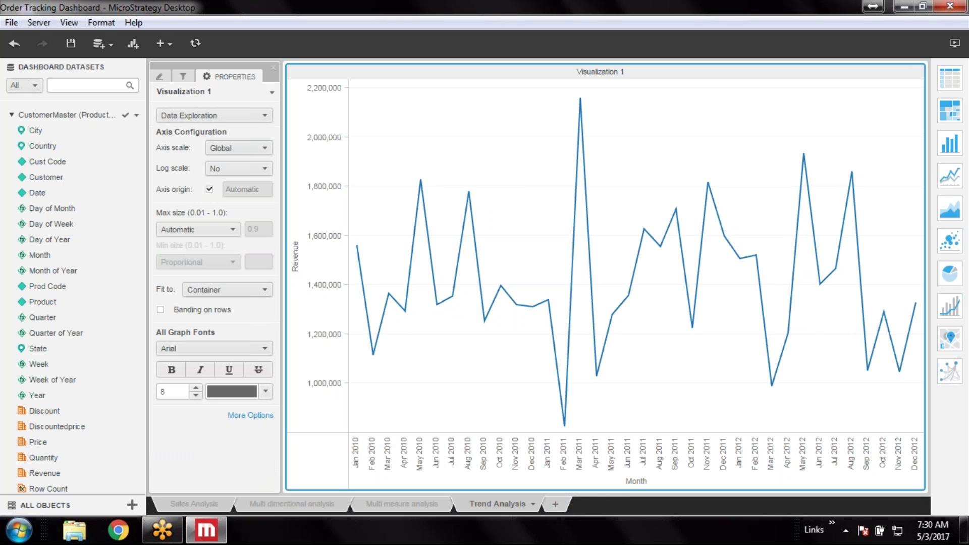
click(265, 115)
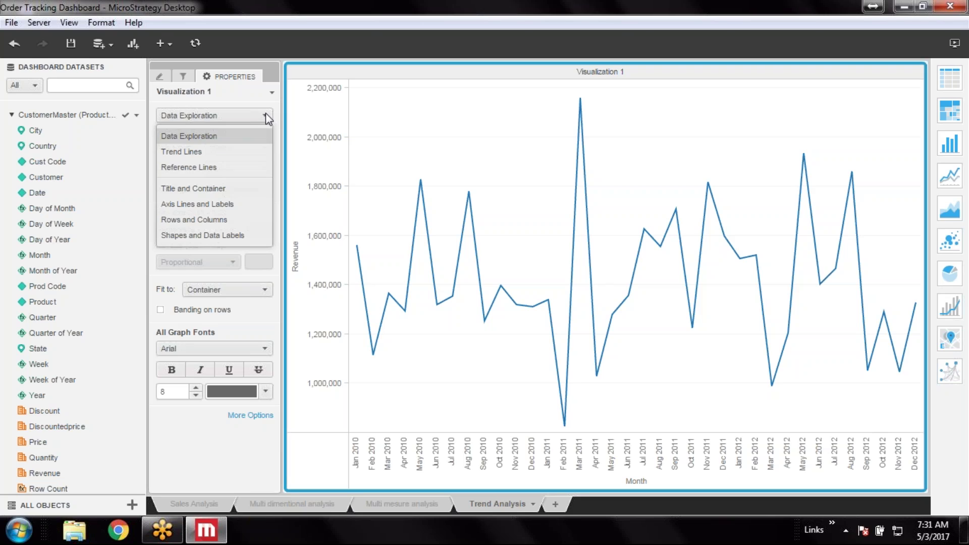
click(213, 236)
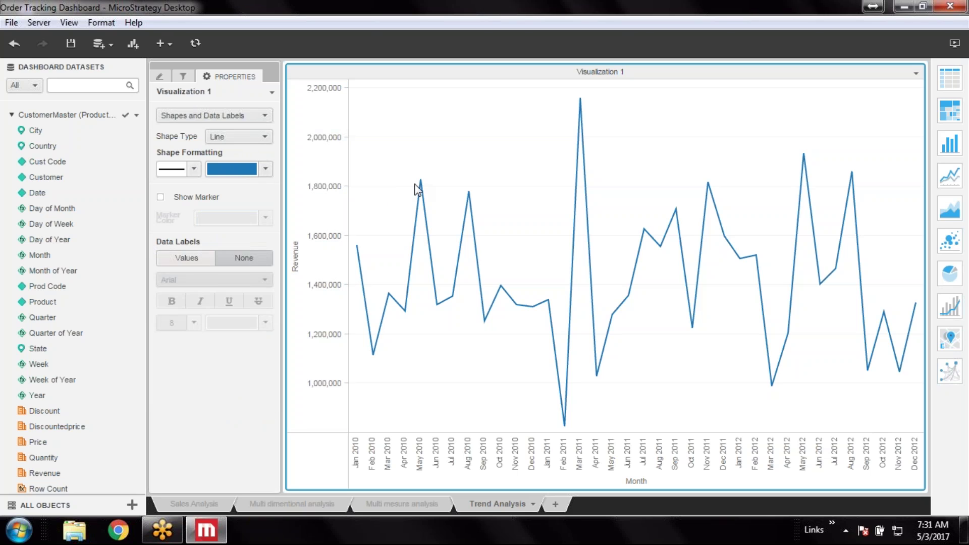
click(185, 259)
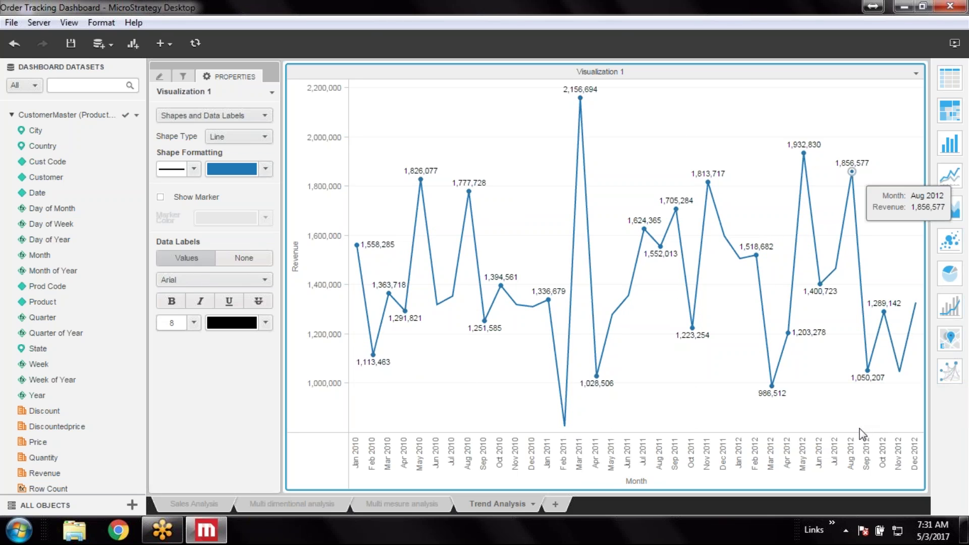
Step: Try thinner and dashed line styles, then return the Revenue line to solid
click(193, 170)
click(194, 169)
click(193, 170)
click(177, 219)
click(193, 170)
click(169, 201)
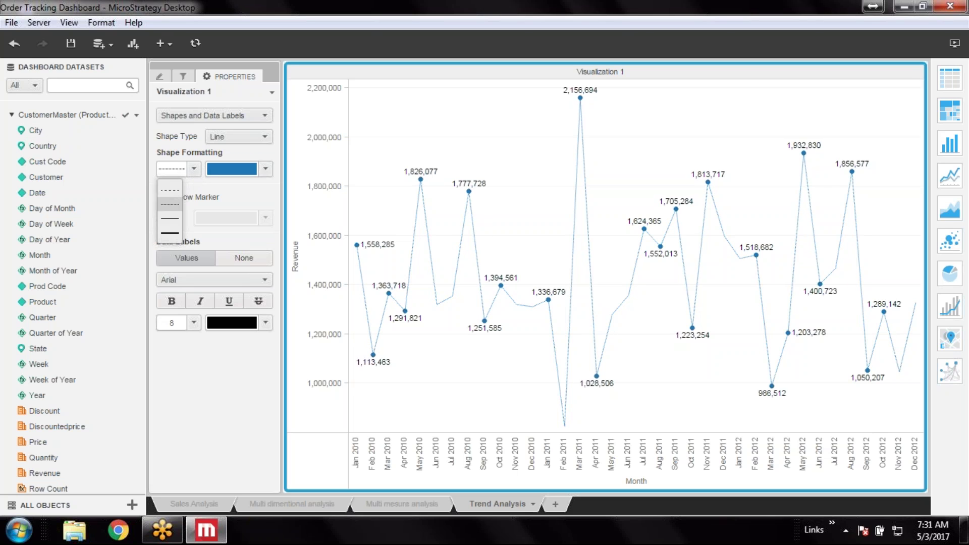
click(194, 169)
click(172, 184)
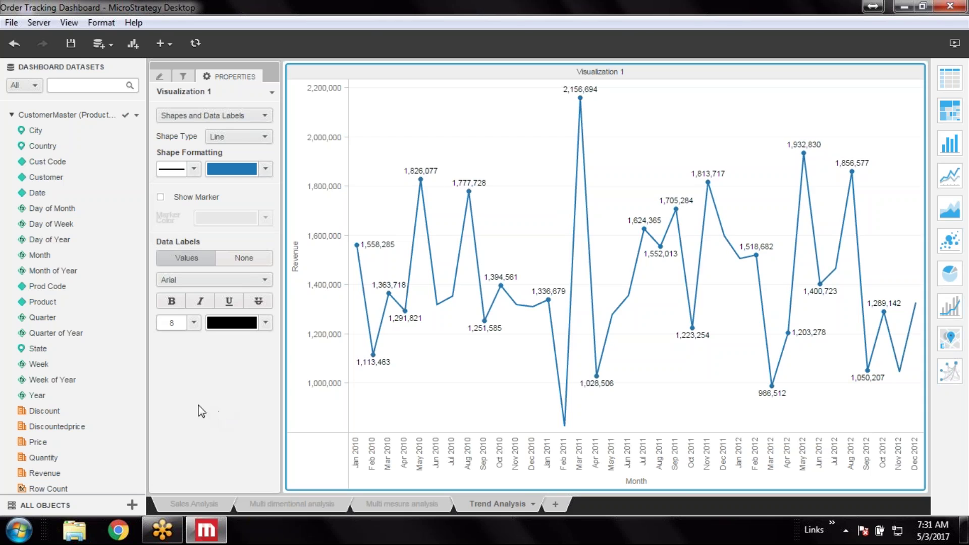
Step: Turn on Show Marker so every Revenue data point has a marker
click(160, 197)
click(161, 197)
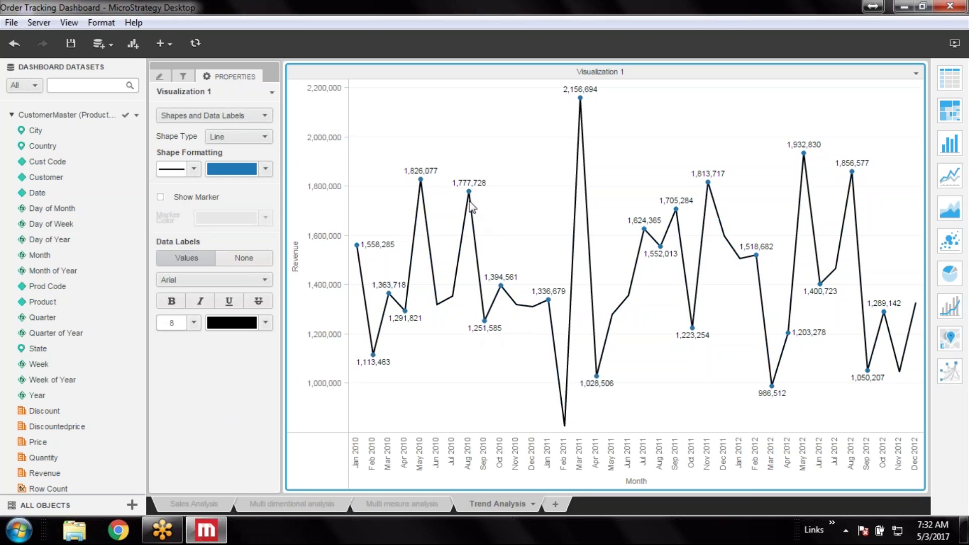
click(161, 197)
click(161, 197)
click(161, 197)
click(161, 198)
click(160, 197)
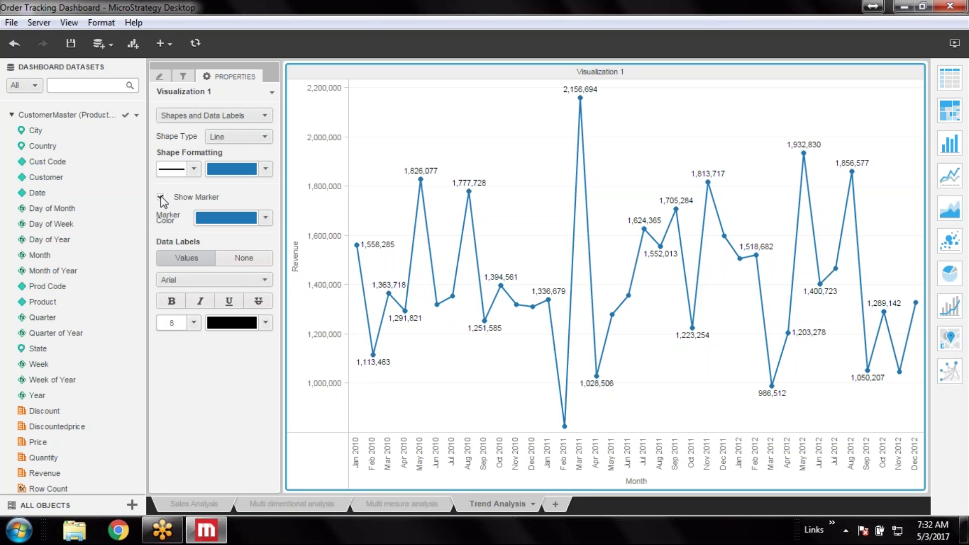
Step: Try several marker colours and settle on lime green markers
click(266, 218)
click(219, 286)
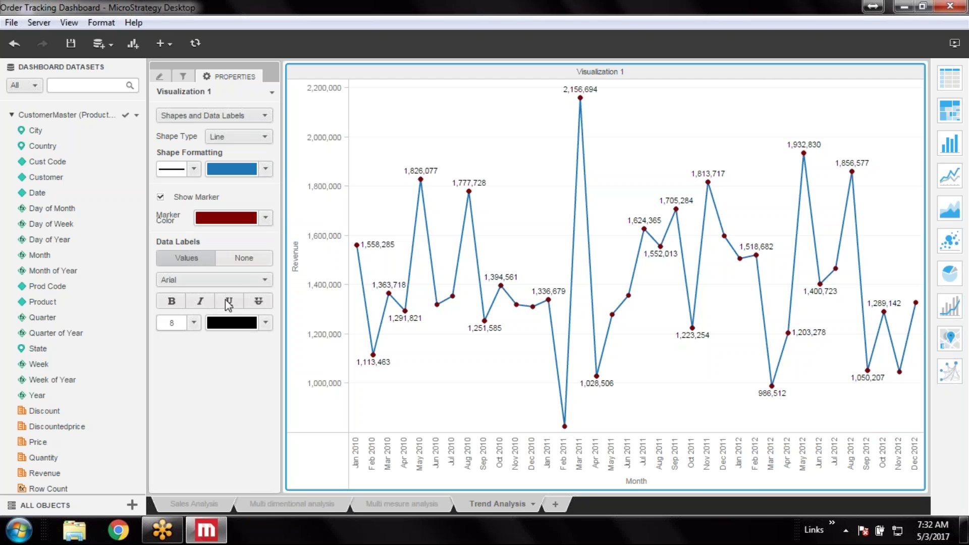
click(265, 217)
click(279, 340)
click(266, 218)
click(280, 340)
click(266, 217)
click(237, 355)
click(266, 217)
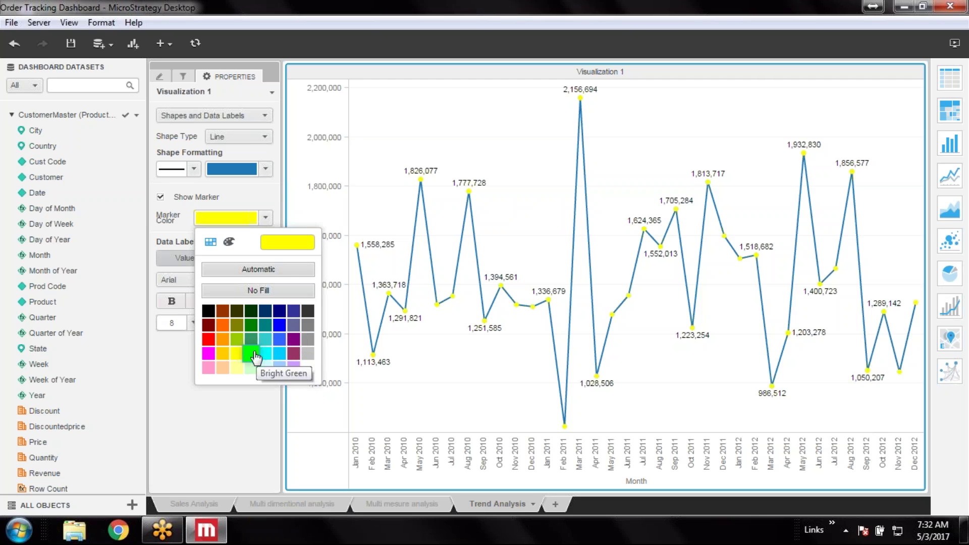
click(251, 354)
click(265, 217)
click(251, 339)
click(266, 218)
click(237, 340)
Step: Save the dashboard, keeping the Shape Type as Line
click(71, 43)
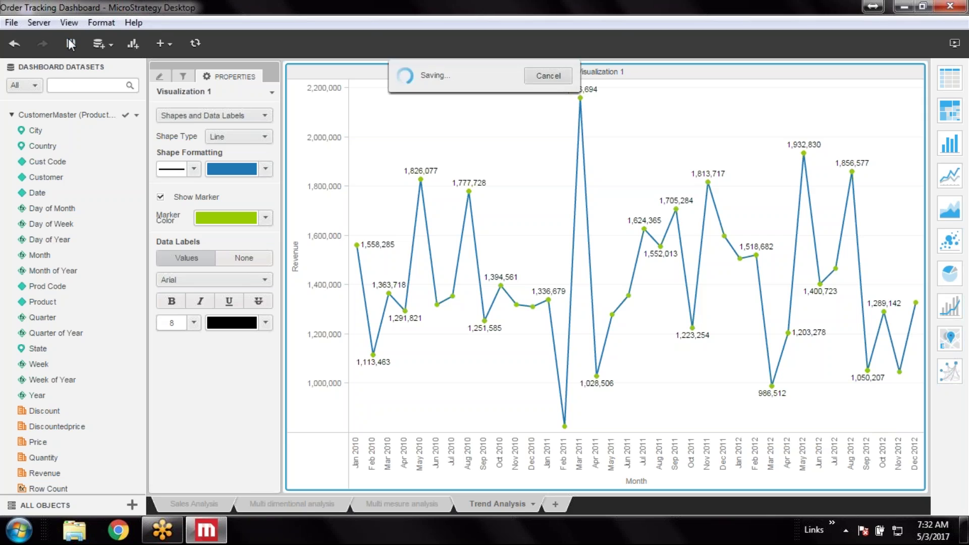
click(265, 136)
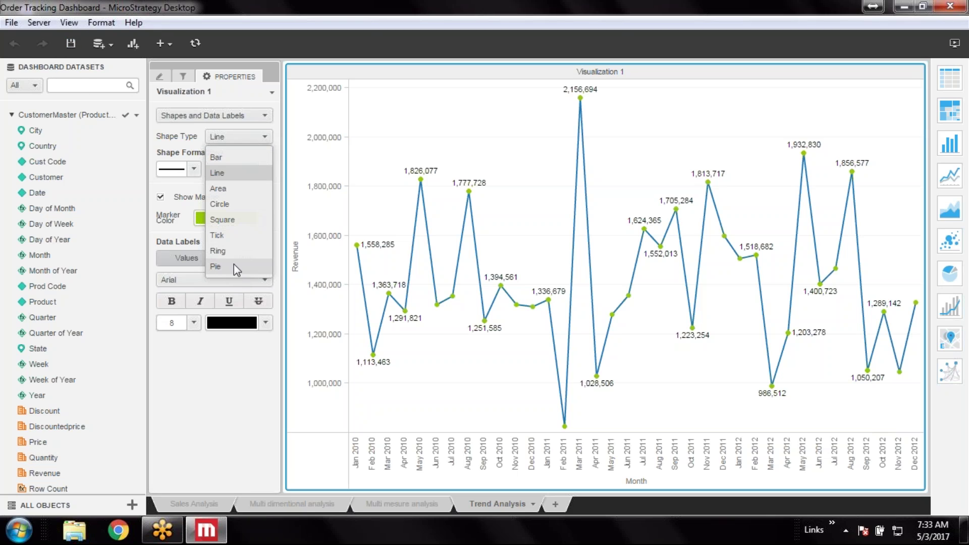
click(74, 43)
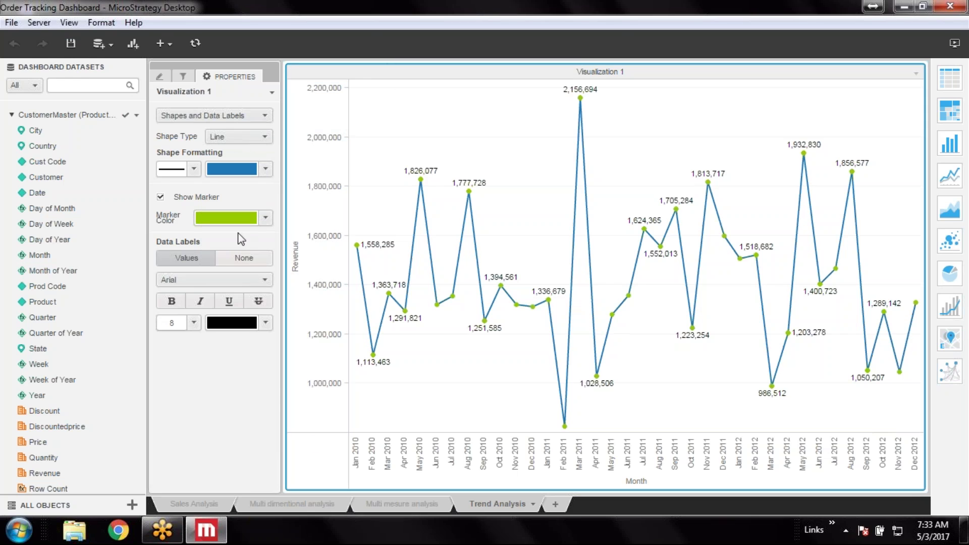
Step: Make the markers blue and the Revenue line magenta, then save with Ctrl+S
click(265, 218)
click(280, 331)
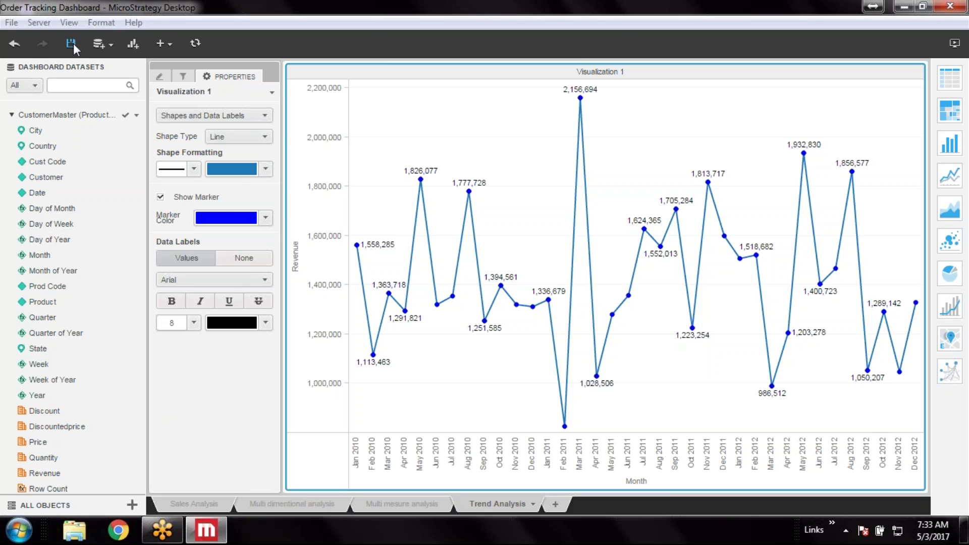
click(266, 169)
click(217, 243)
click(265, 168)
click(261, 243)
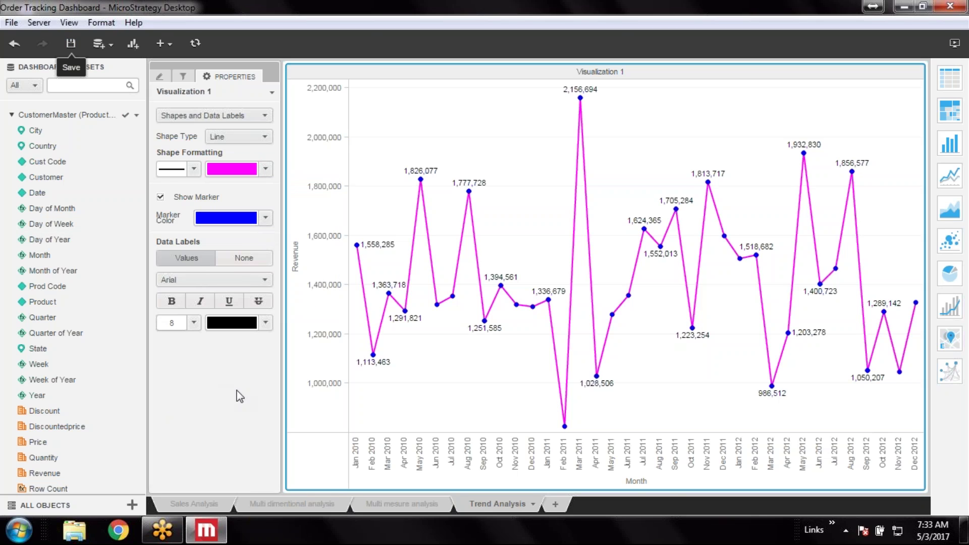
key(ctrl+s)
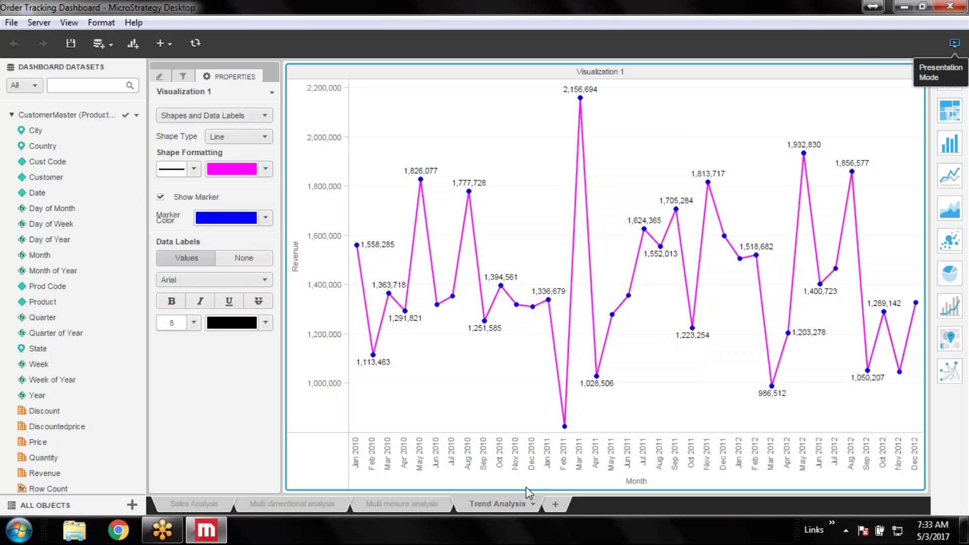
Step: Move the monthly Revenue line chart into a new Panel 2 via Move to > New Panel
click(954, 43)
key(Escape)
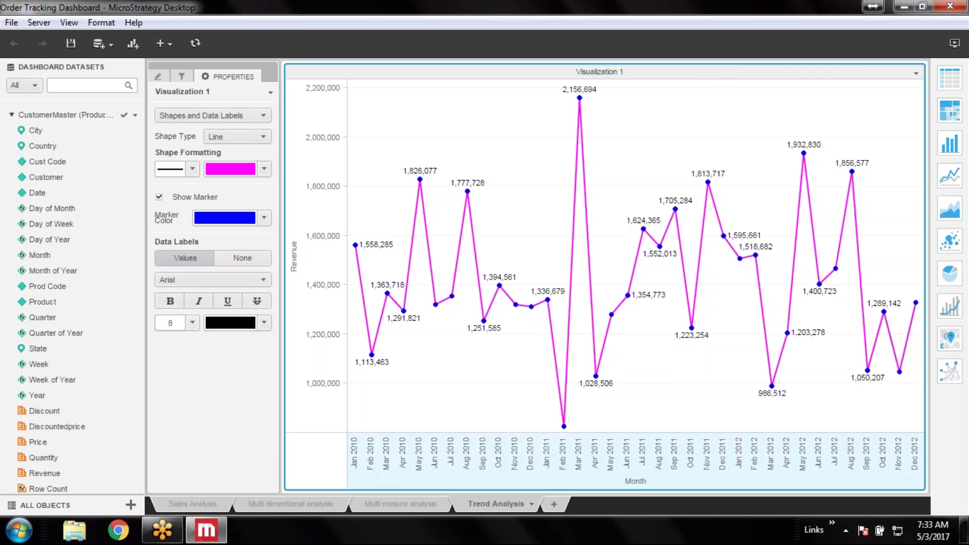
click(915, 75)
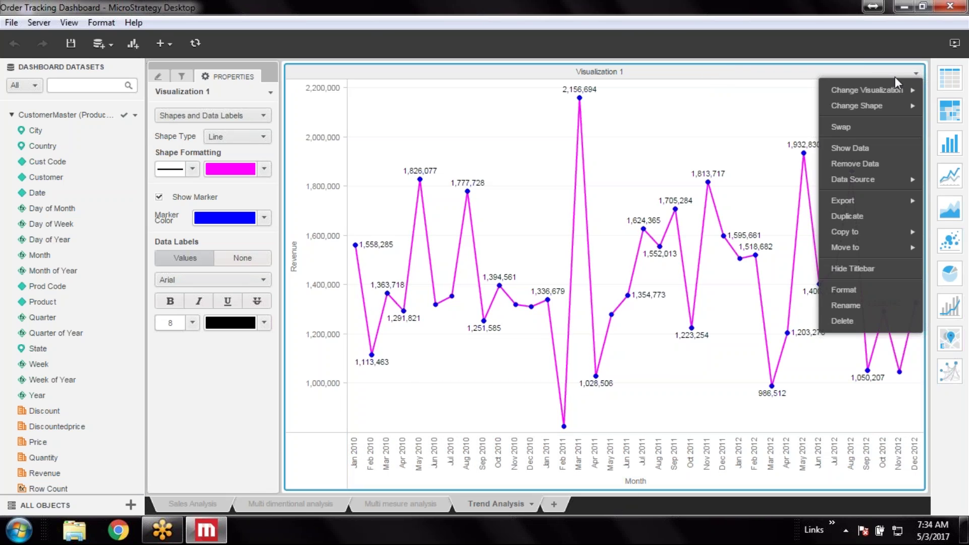
mouse_move(854, 246)
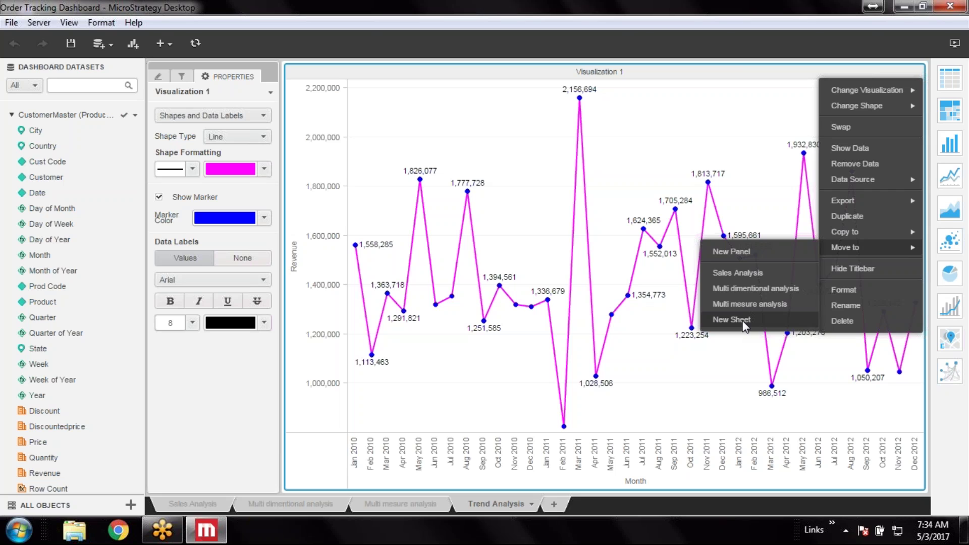
click(730, 252)
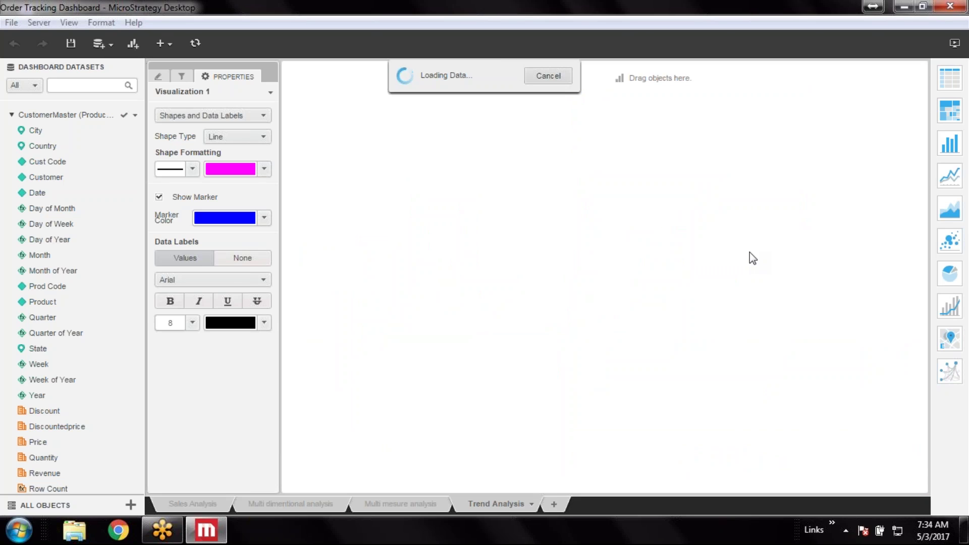
click(601, 482)
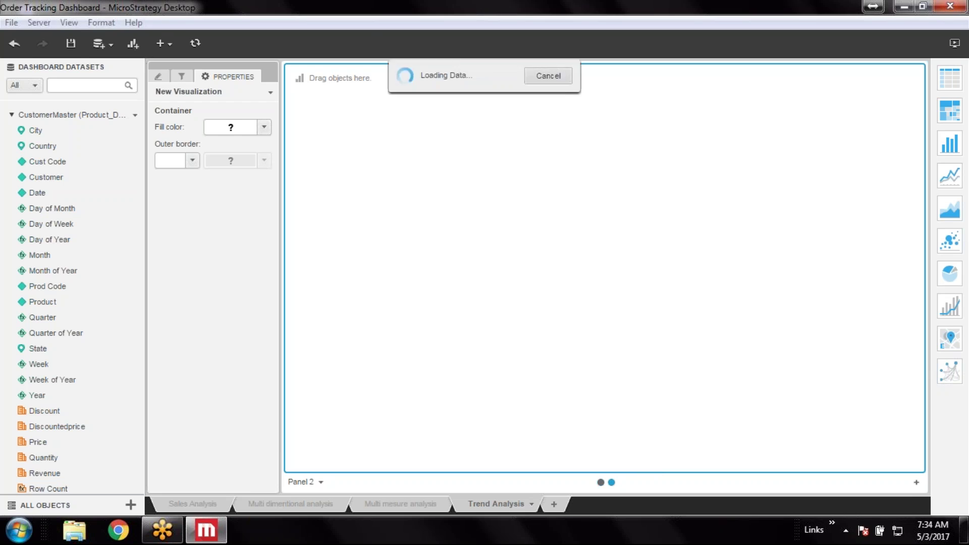
Step: Copy the Revenue chart into Panel 1 and delete the leftover empty visualization
click(601, 482)
click(916, 72)
key(Escape)
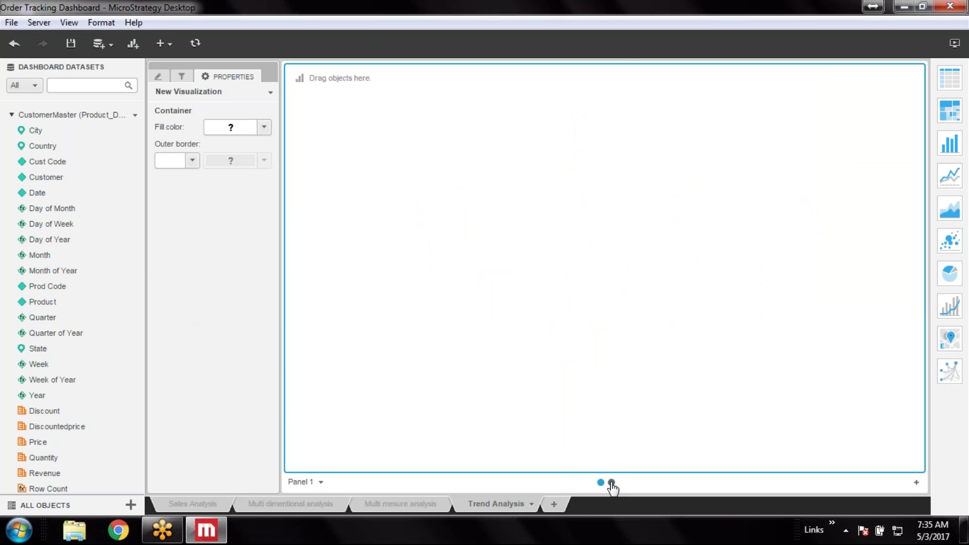
click(611, 482)
click(916, 72)
mouse_move(855, 231)
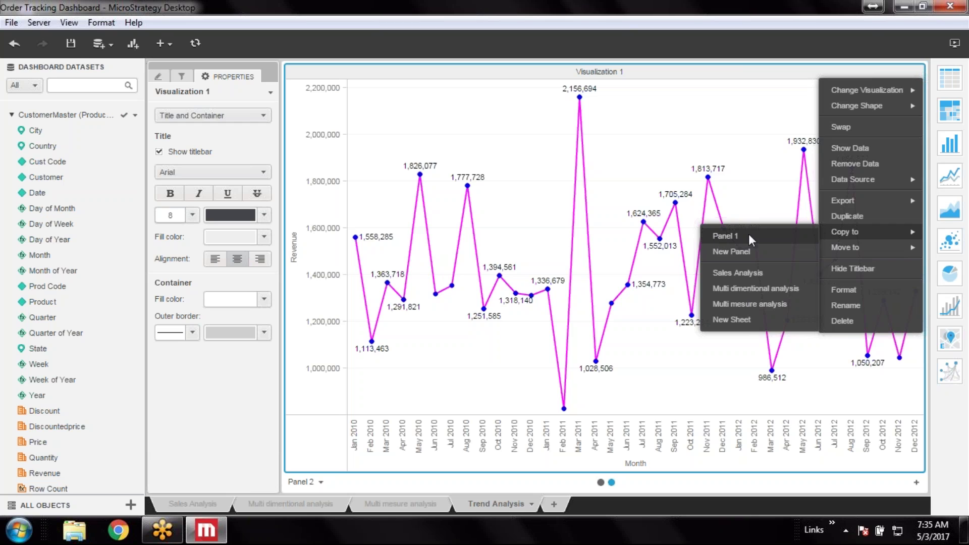
click(750, 235)
click(600, 482)
click(588, 80)
click(595, 72)
Step: Rename Panel 1 and its chart 'Monthly sales trend', then return to Panel 2
click(521, 328)
click(321, 482)
click(341, 449)
text(Monthly sales trend)
key(Return)
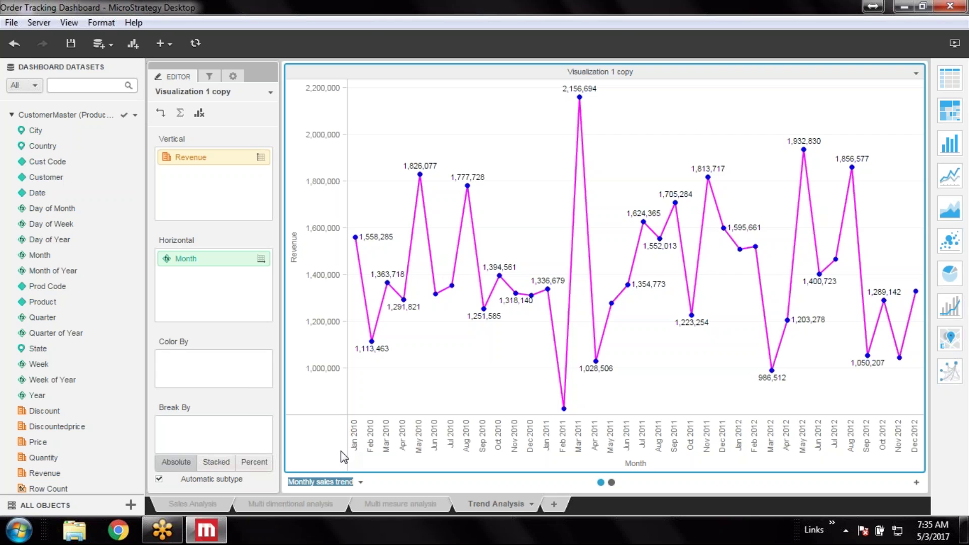
click(916, 73)
click(853, 303)
key(ctrl+v)
key(Return)
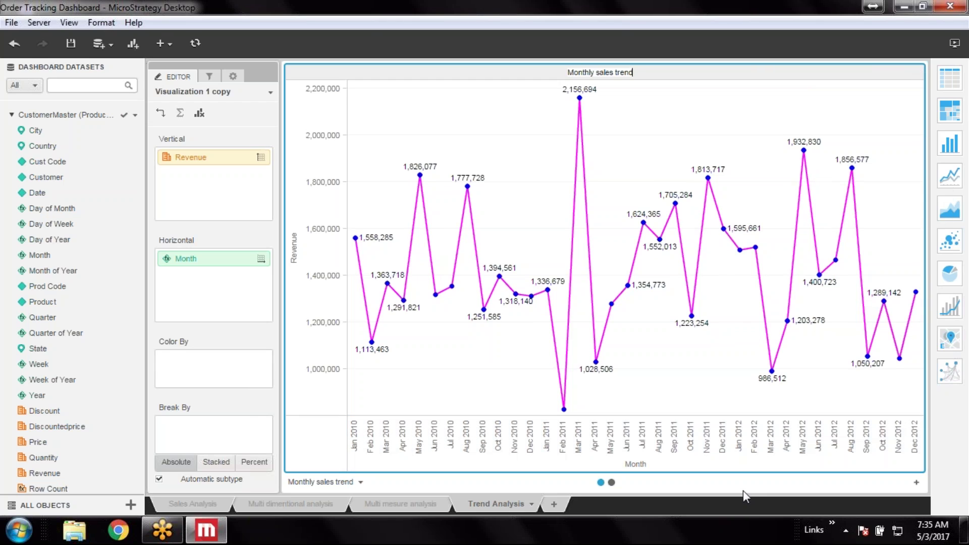
click(611, 482)
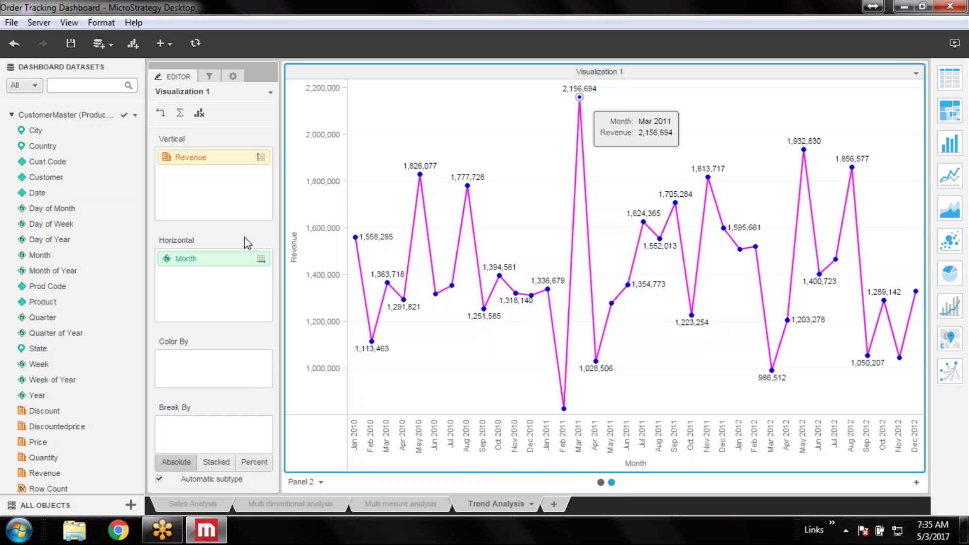
Step: Add Price to the Panel 2 chart alongside Revenue by Month
click(333, 538)
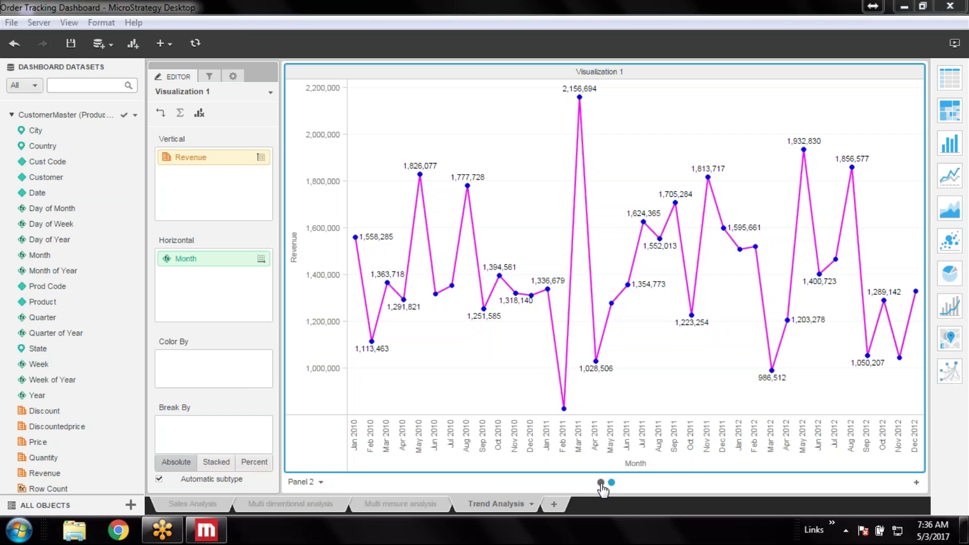
right_click(613, 435)
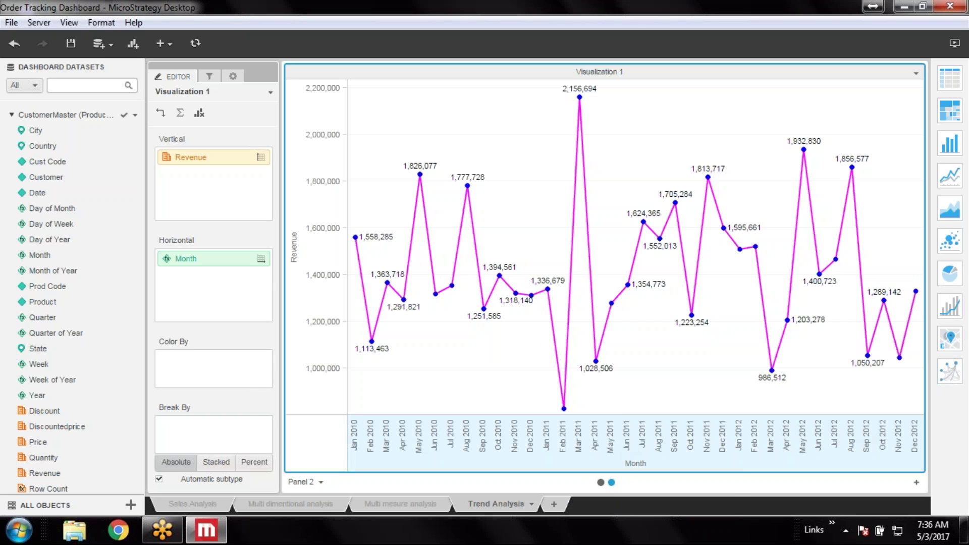
click(805, 488)
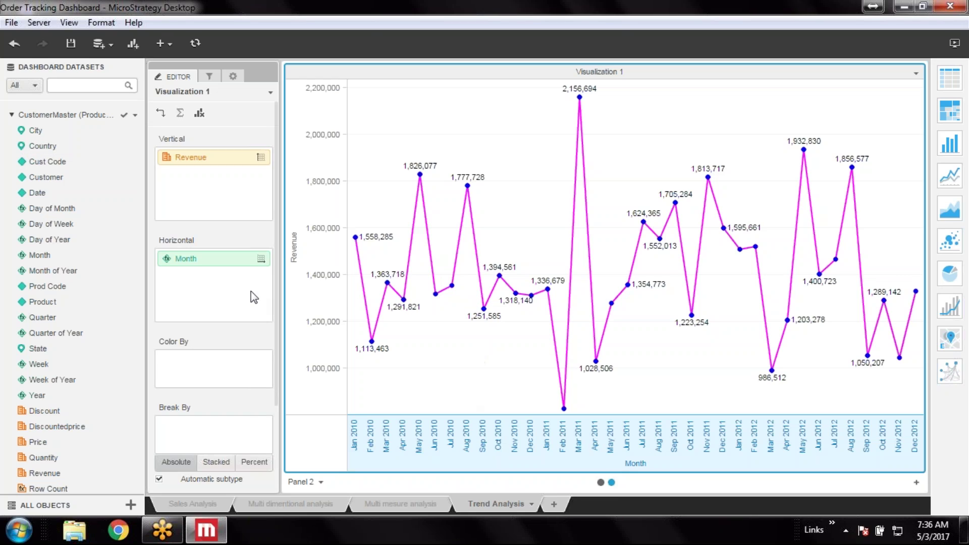
double_click(55, 442)
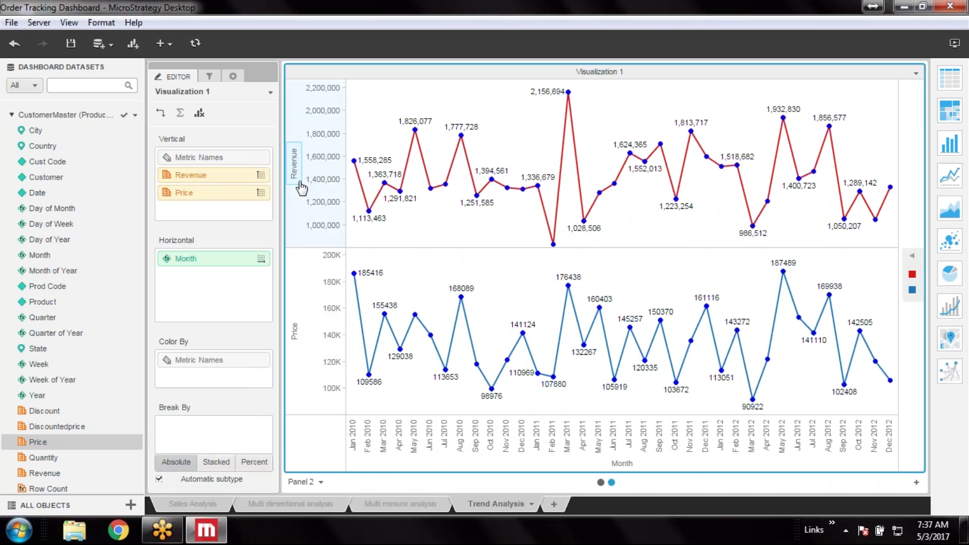
Step: Try plotting Price on a right-hand axis, then undo it
right_click(313, 392)
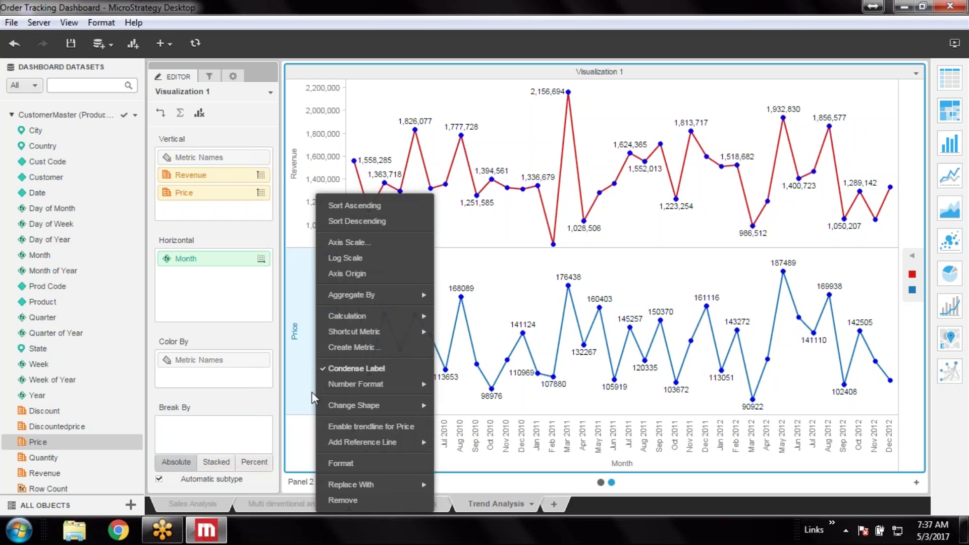
right_click(234, 191)
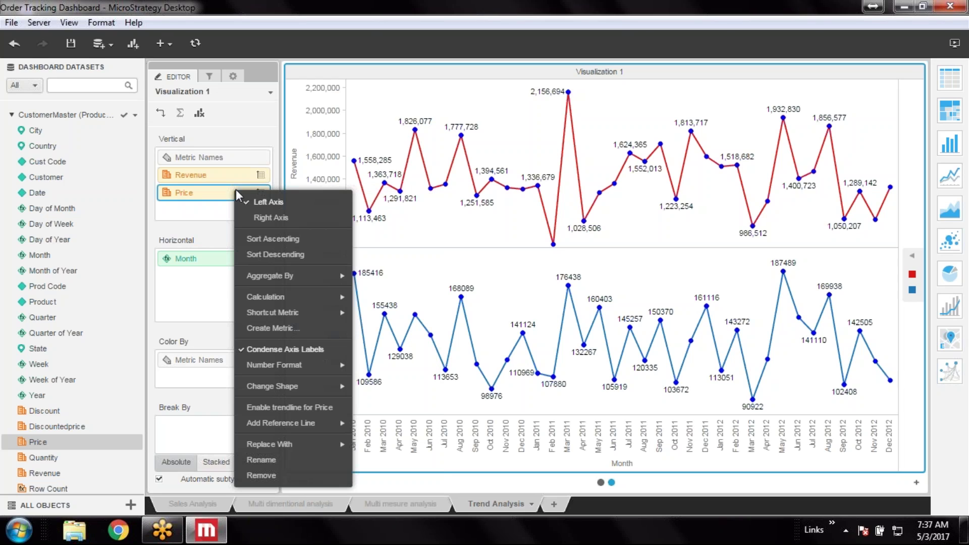
click(263, 218)
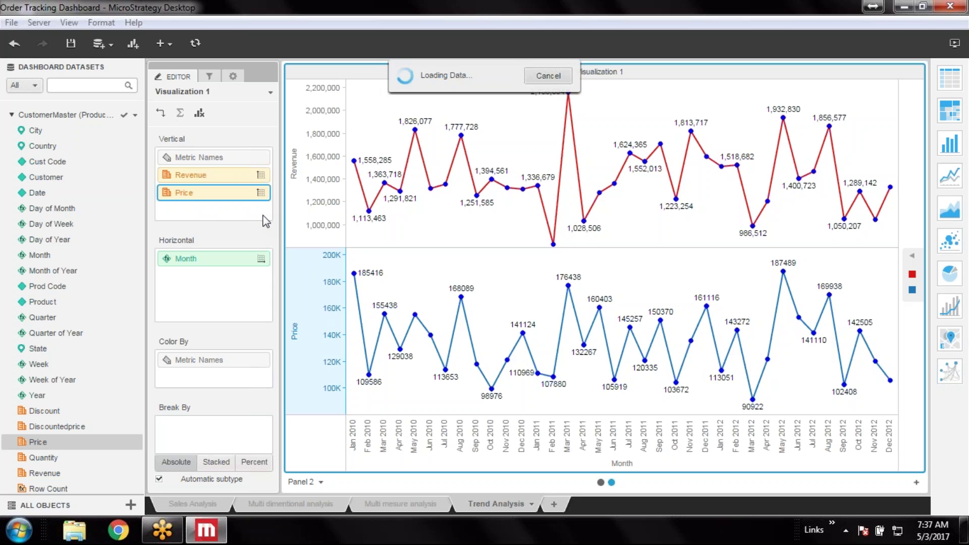
right_click(219, 195)
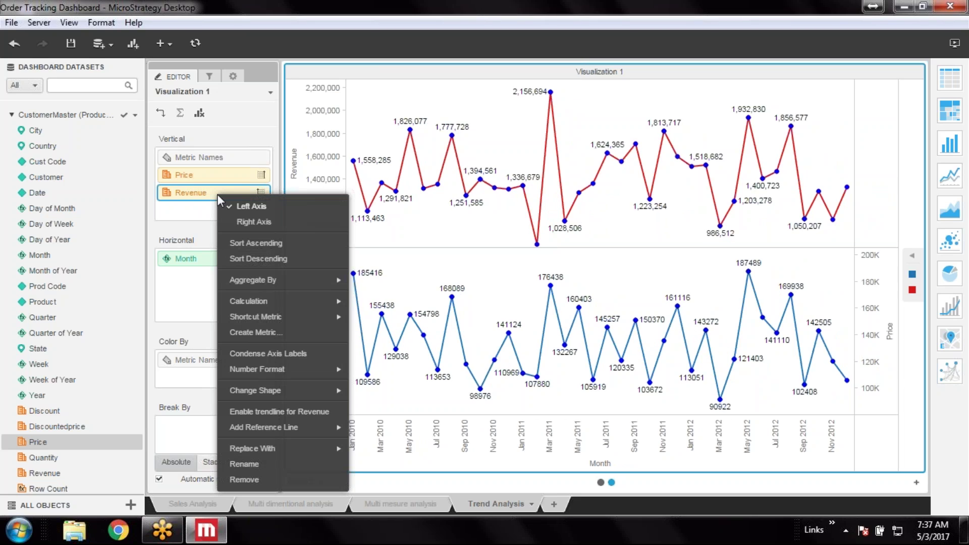
click(18, 44)
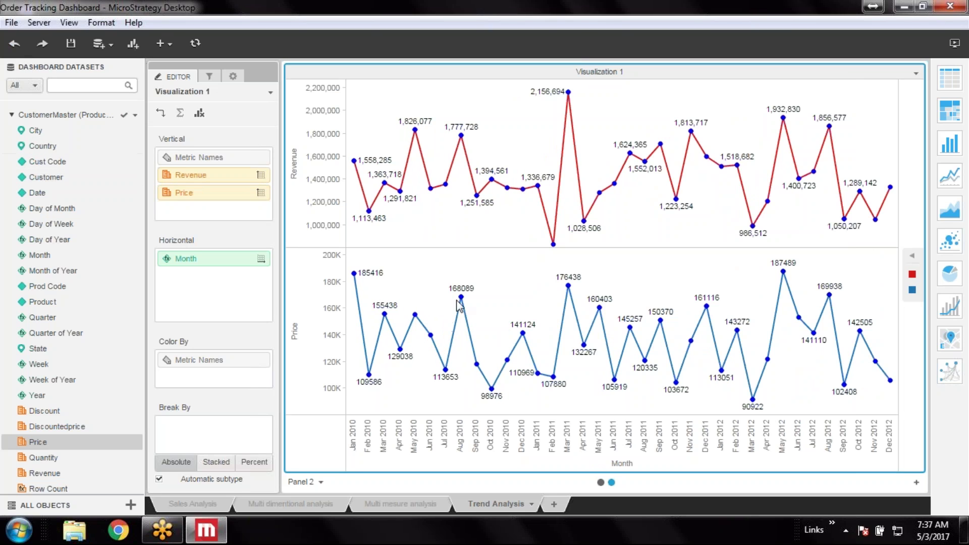
Step: Add Quantity as a third metric and bring up the Shapes and Data Labels settings
double_click(42, 459)
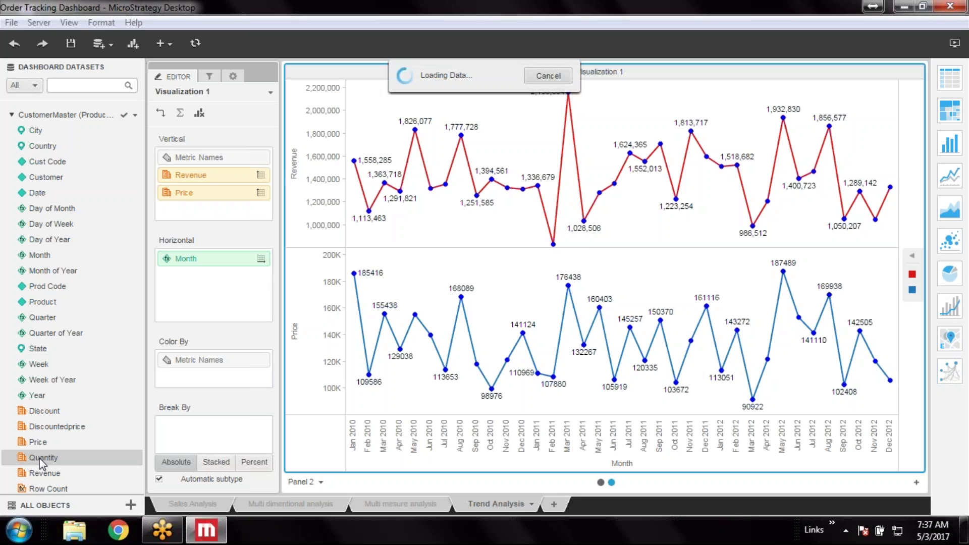
click(230, 77)
click(212, 114)
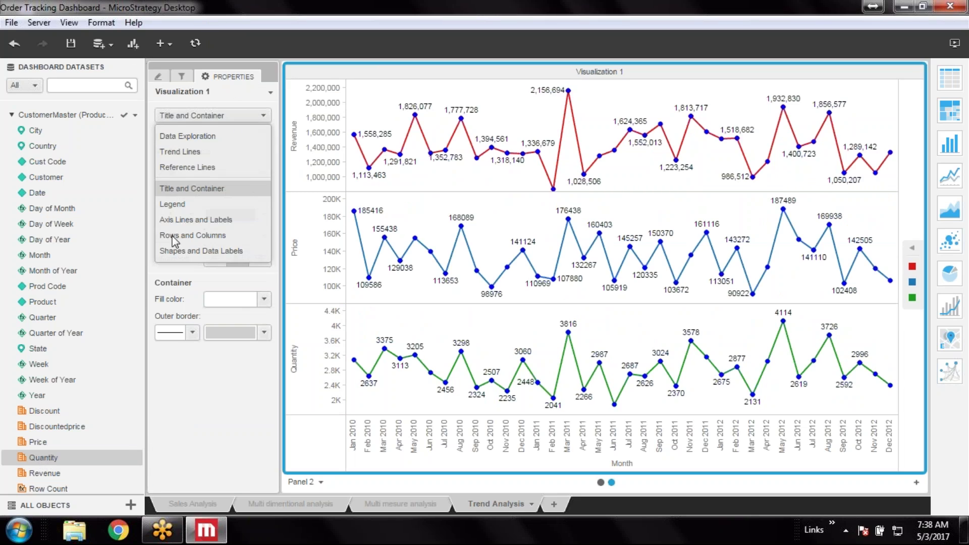
click(192, 241)
Step: Try marker colours (dark red, orange, black, dark blue) and keep markers and data labels on
click(159, 217)
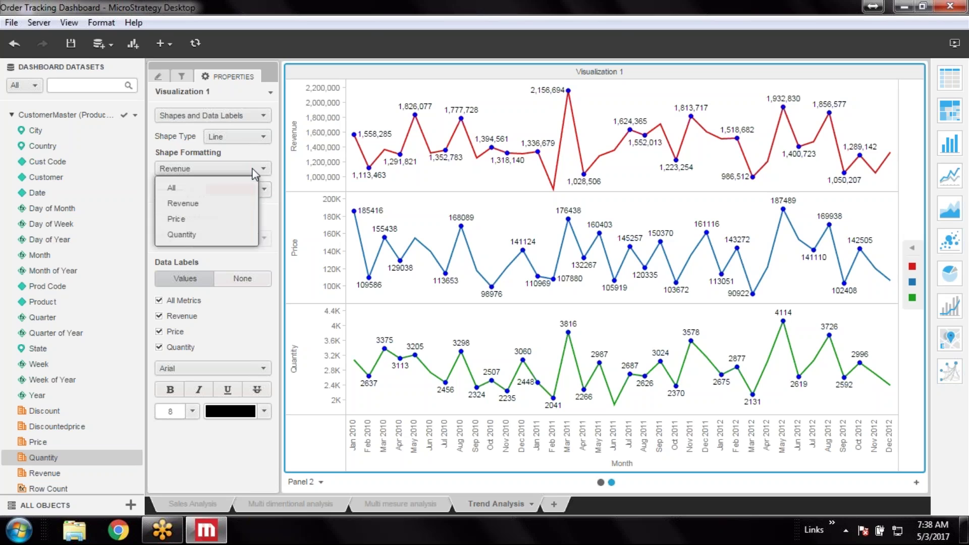
click(159, 218)
click(264, 238)
click(201, 272)
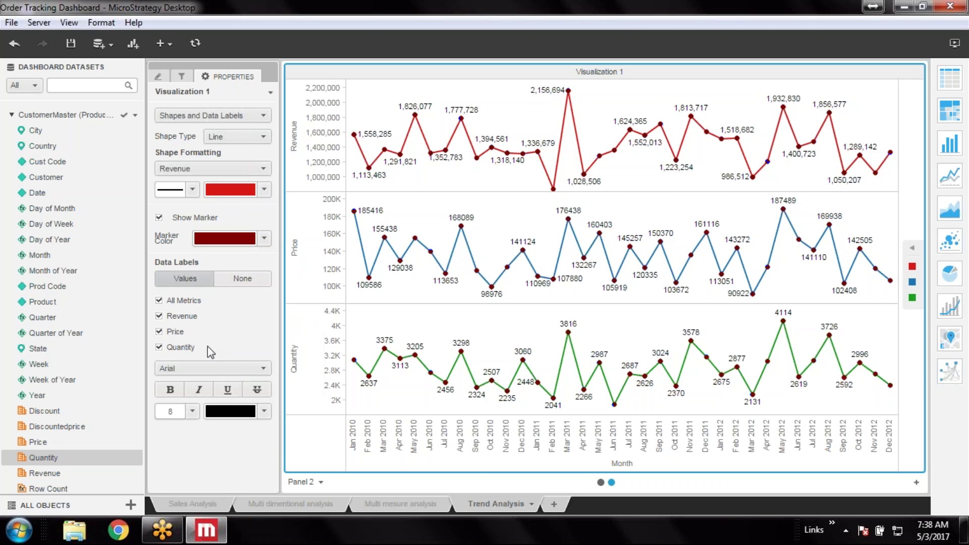
click(263, 238)
click(222, 351)
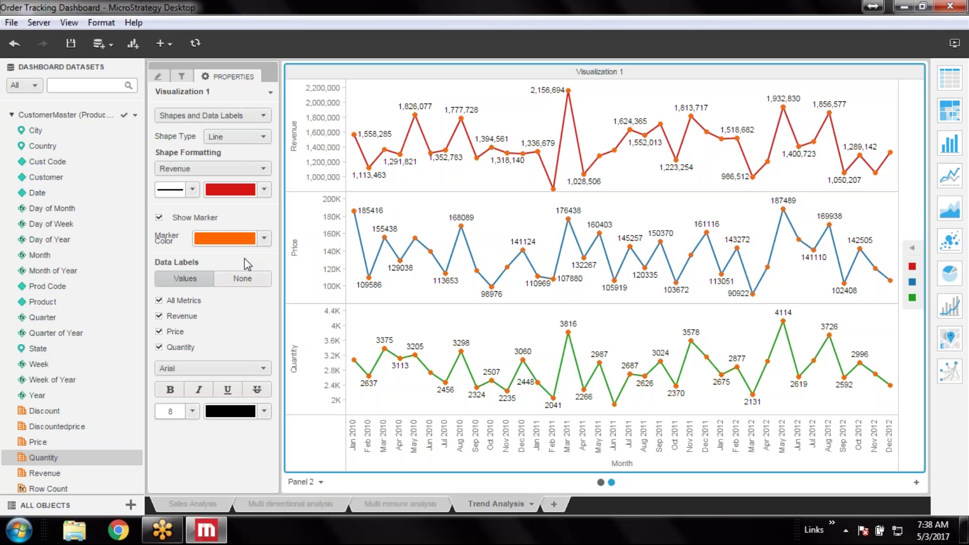
click(159, 300)
click(159, 302)
click(229, 235)
click(207, 334)
click(227, 238)
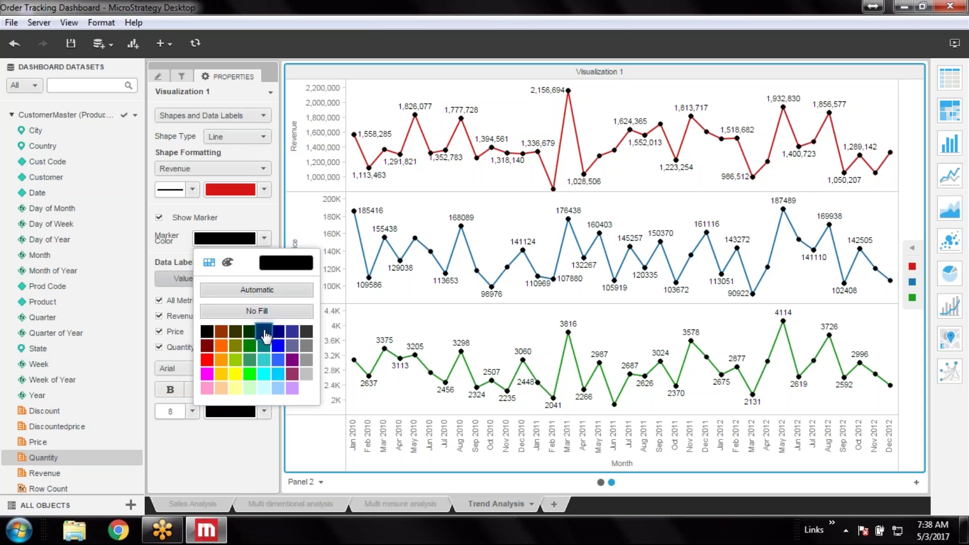
click(262, 331)
Step: Recolour the Price line yellow-green
click(159, 218)
click(212, 168)
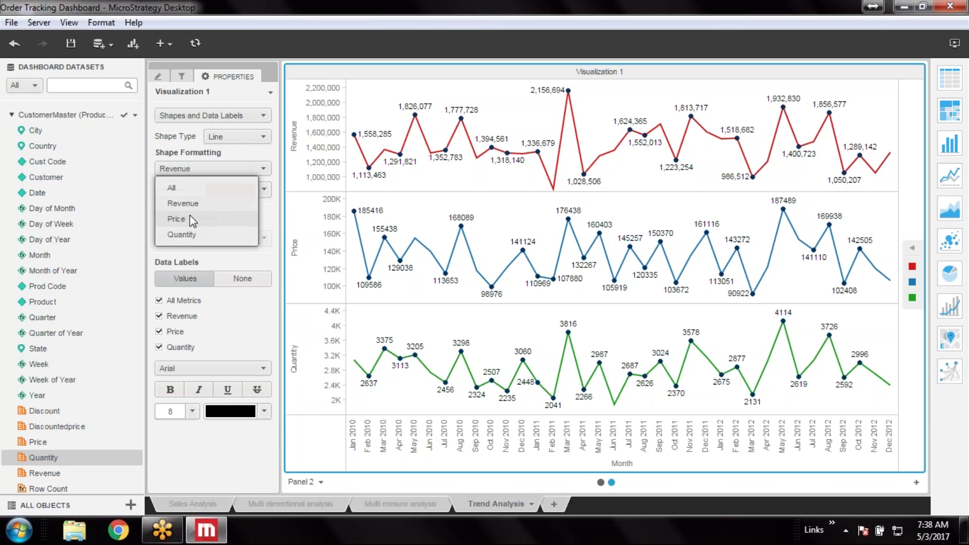
click(189, 216)
click(231, 190)
click(246, 269)
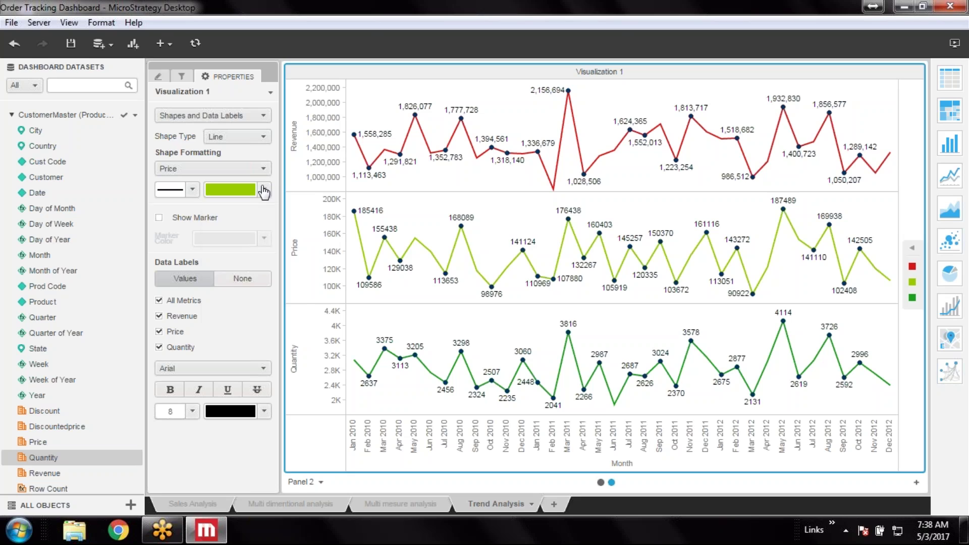
Step: Select the Quantity series and recolour its line blue
click(231, 190)
click(212, 168)
click(212, 202)
click(230, 189)
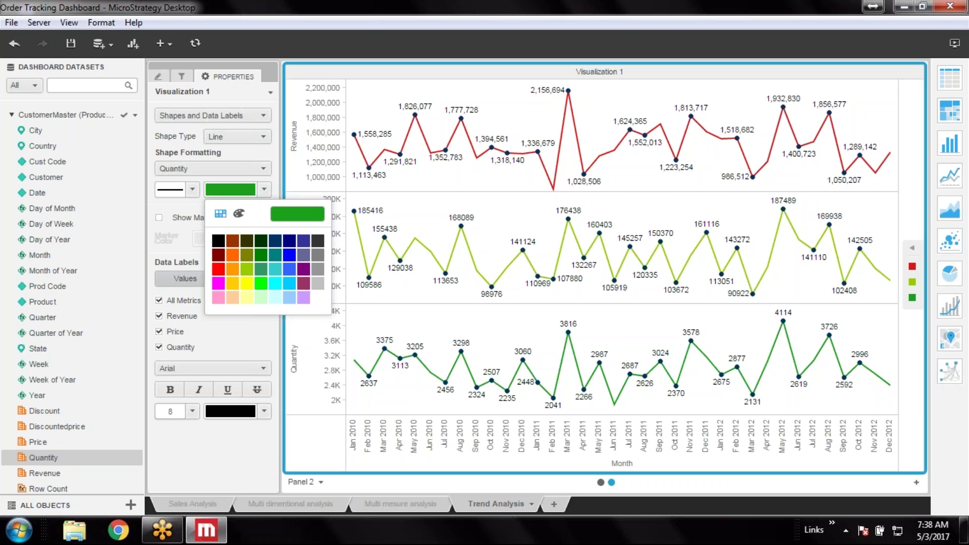
click(289, 277)
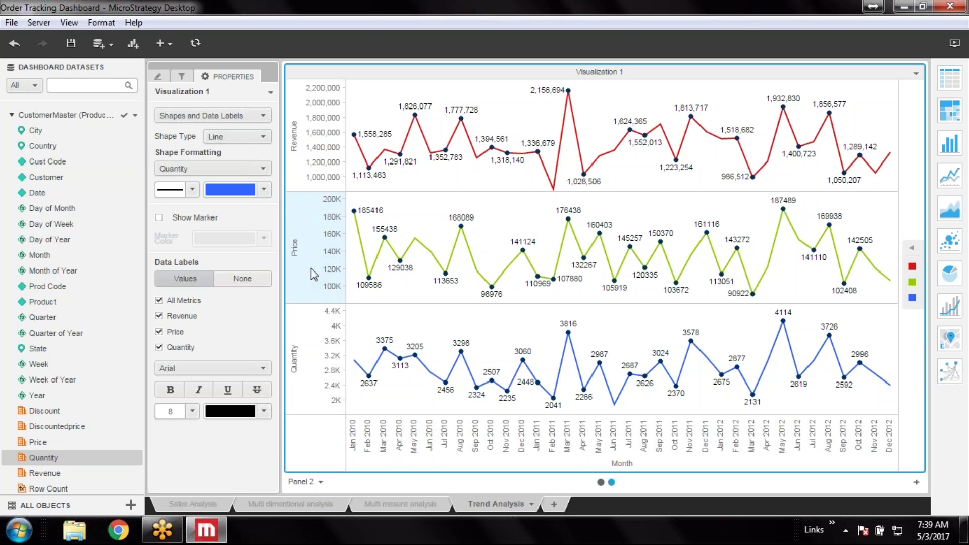
Step: Untick Condense Label so the Price and Quantity axes show full numbers
right_click(329, 277)
right_click(328, 371)
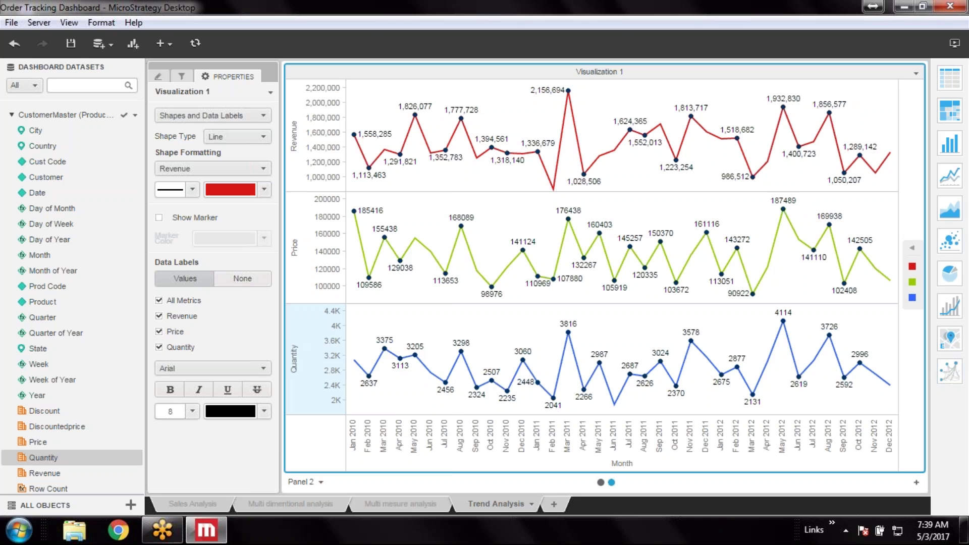
click(328, 371)
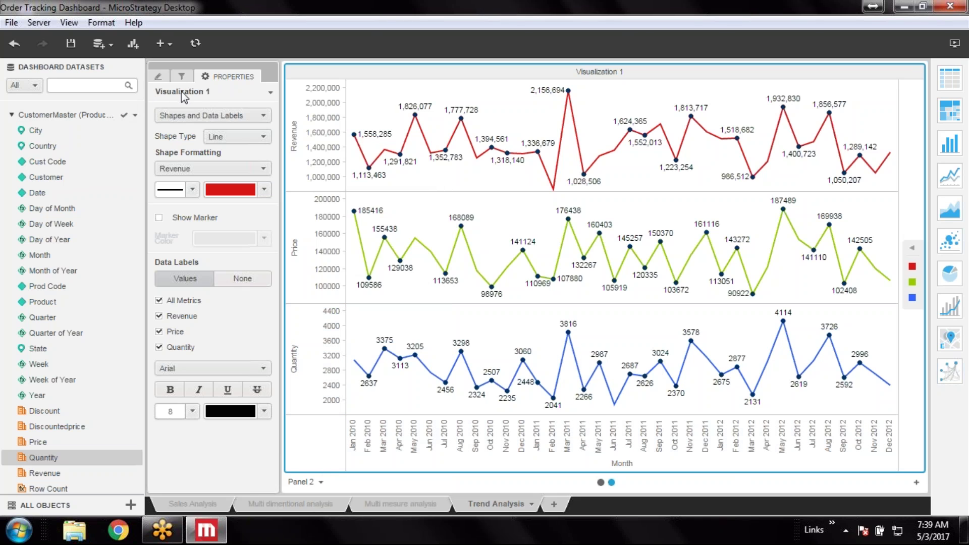
click(392, 505)
click(611, 482)
Step: Rename Panel 2 to 'Price vs stock vs revenue trend'
double_click(308, 482)
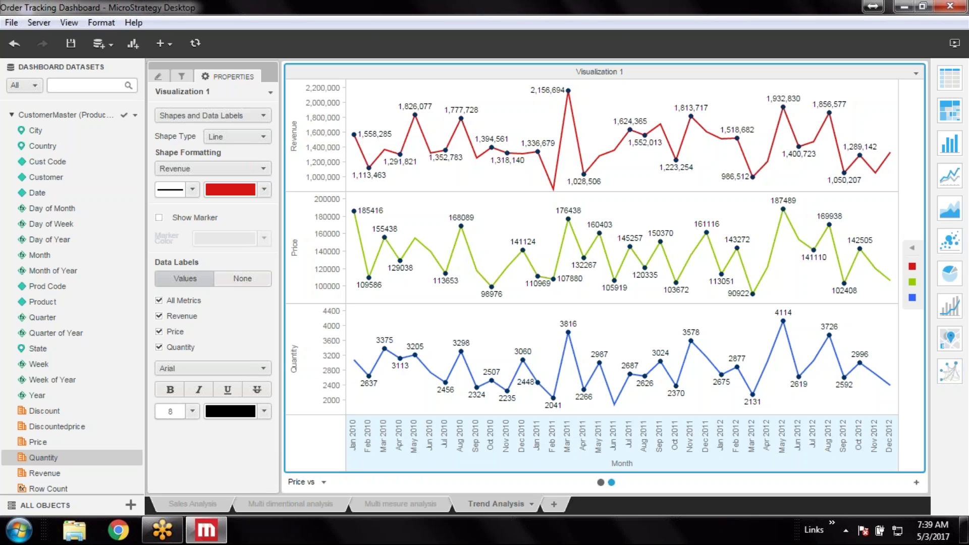
text(trend)
key(Return)
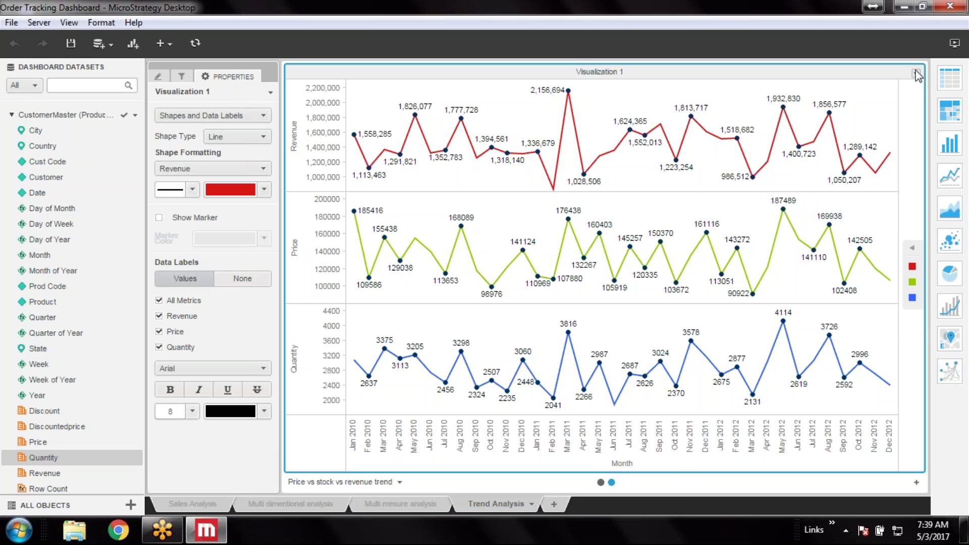
Step: Copy the trend chart into a new third panel
click(918, 72)
mouse_move(861, 237)
click(749, 256)
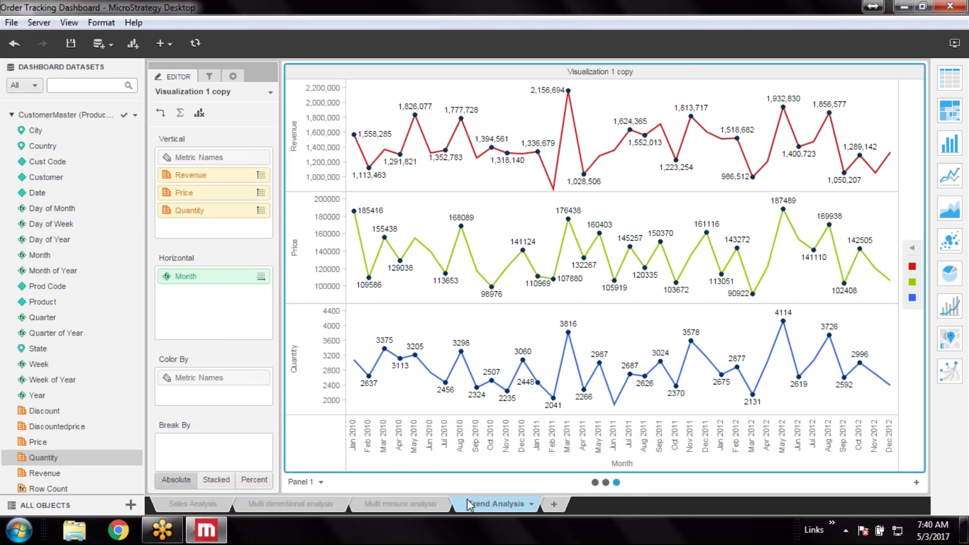
Step: Add Year to the chart copy, move it to the horizontal axis, and place it ahead of Month
double_click(49, 396)
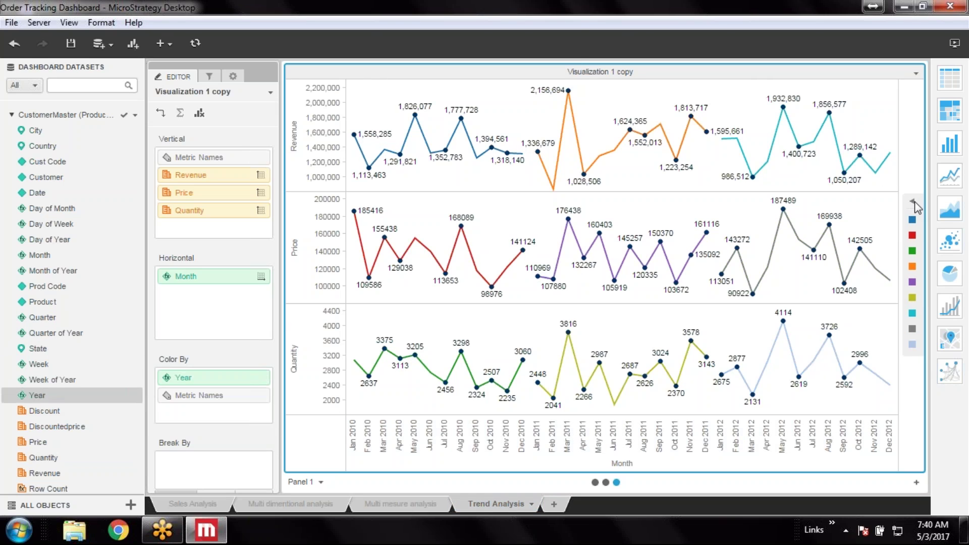
drag(182, 377, 187, 274)
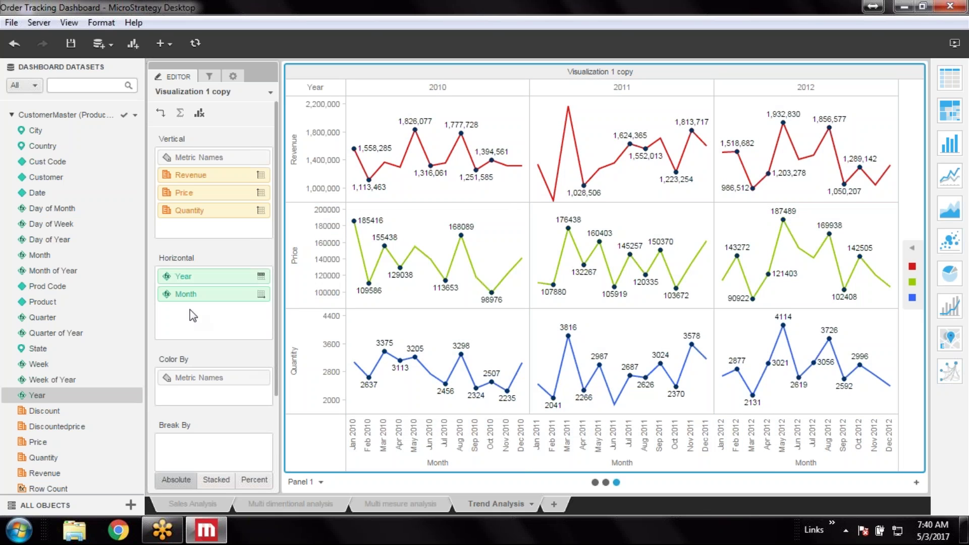
drag(195, 278, 196, 319)
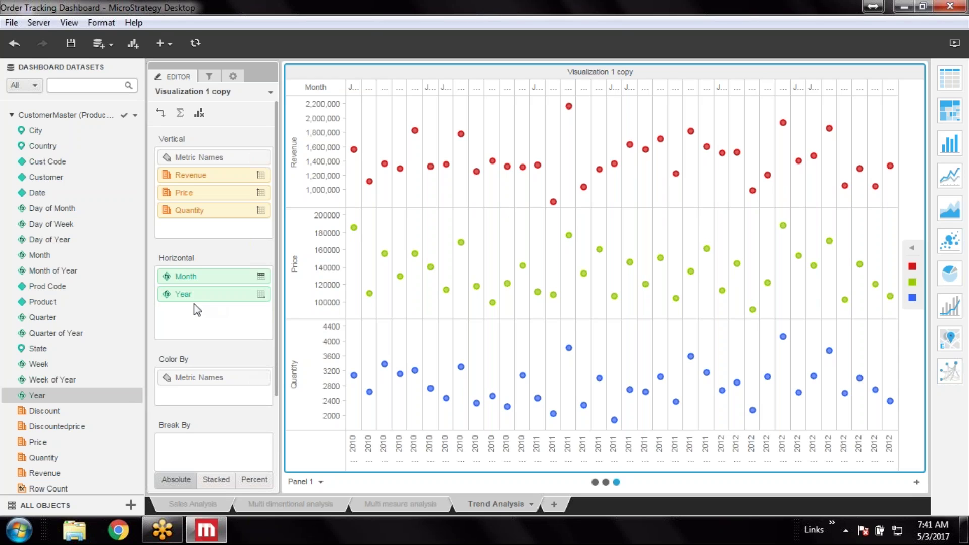
drag(195, 295, 200, 267)
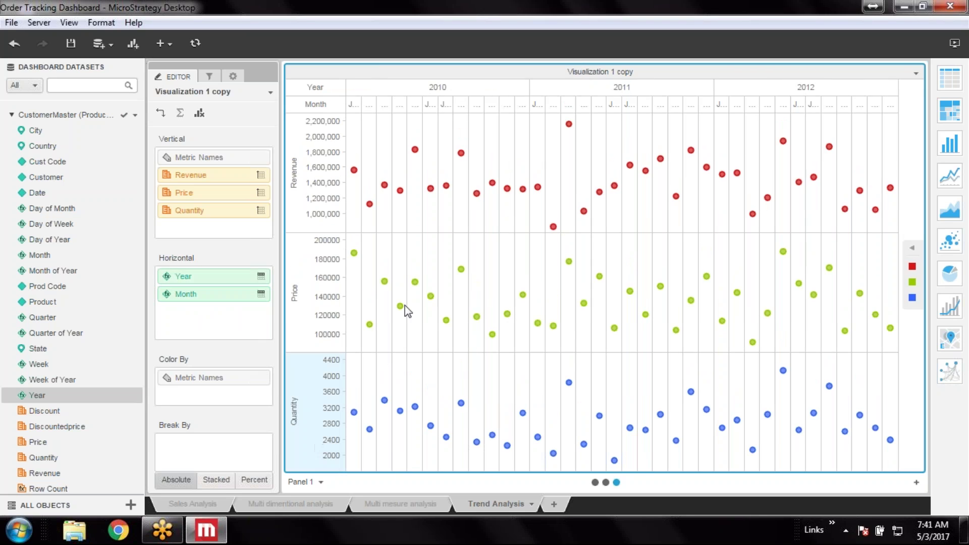
Step: Undo the last two layout changes to restore the year-grouped line charts, then toggle the legend
click(232, 76)
click(264, 116)
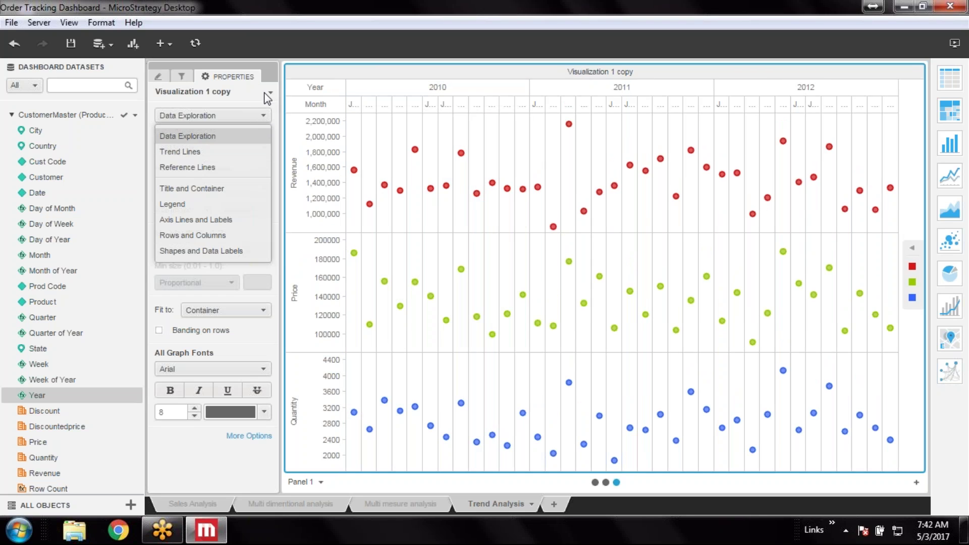
click(232, 250)
click(16, 43)
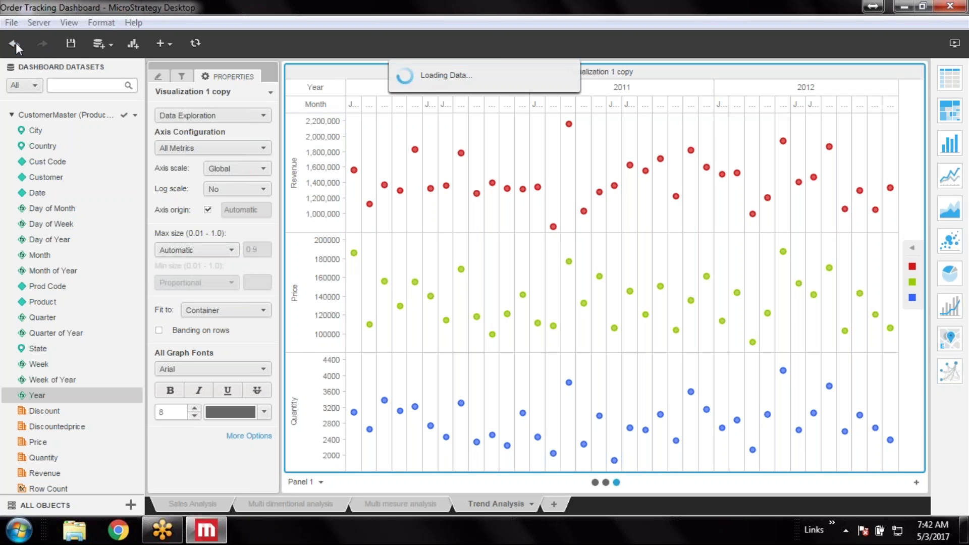
click(16, 42)
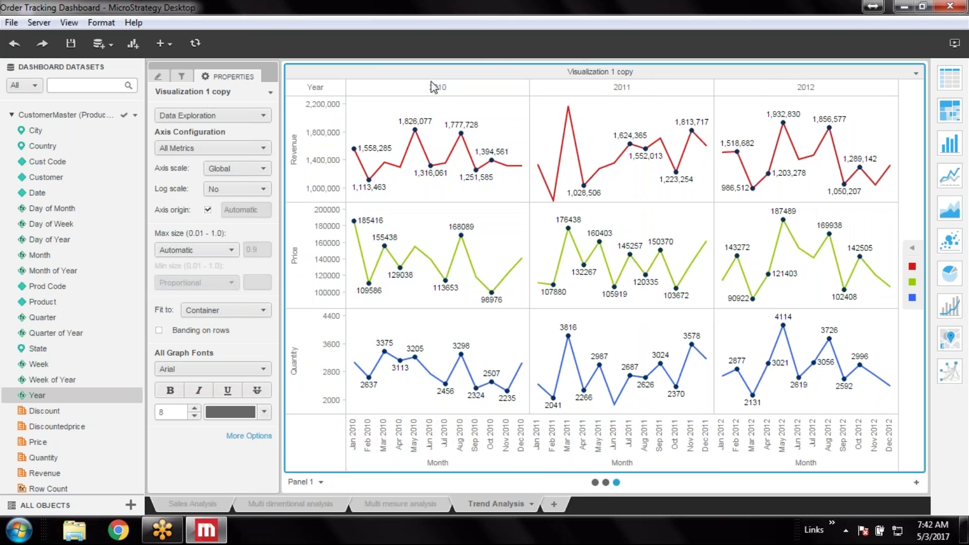
click(912, 265)
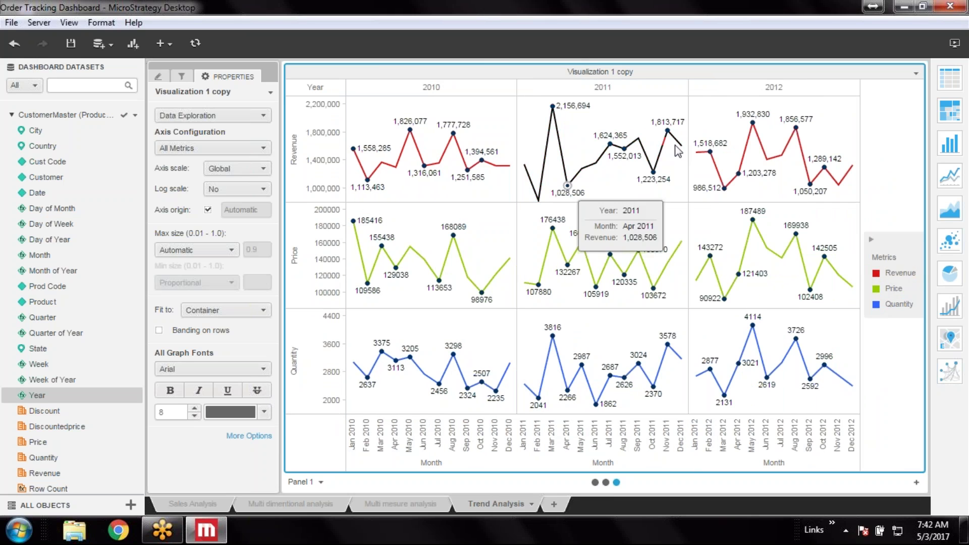
click(871, 240)
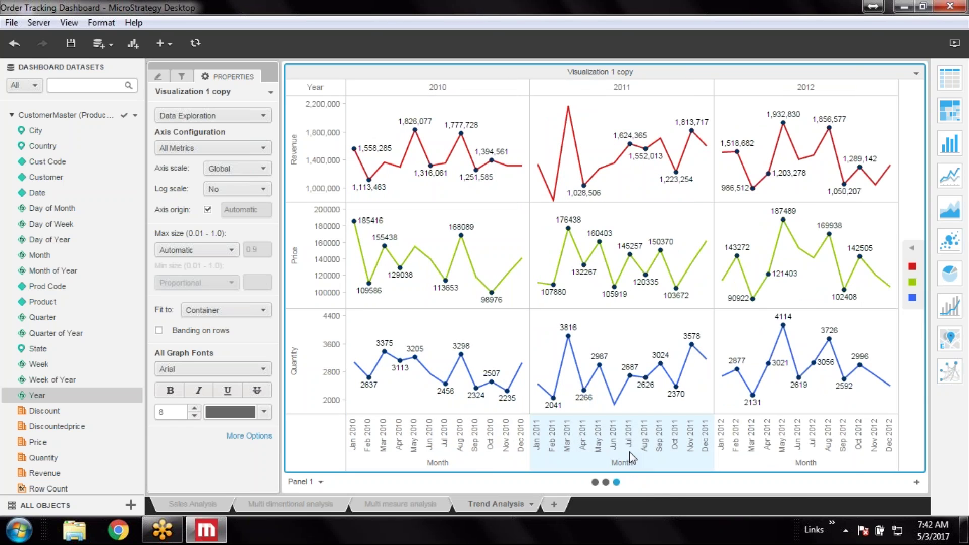
Step: Rename the third panel to 'Yearly and monthly trend'
double_click(300, 481)
text(Yearly and monthly trend)
key(Return)
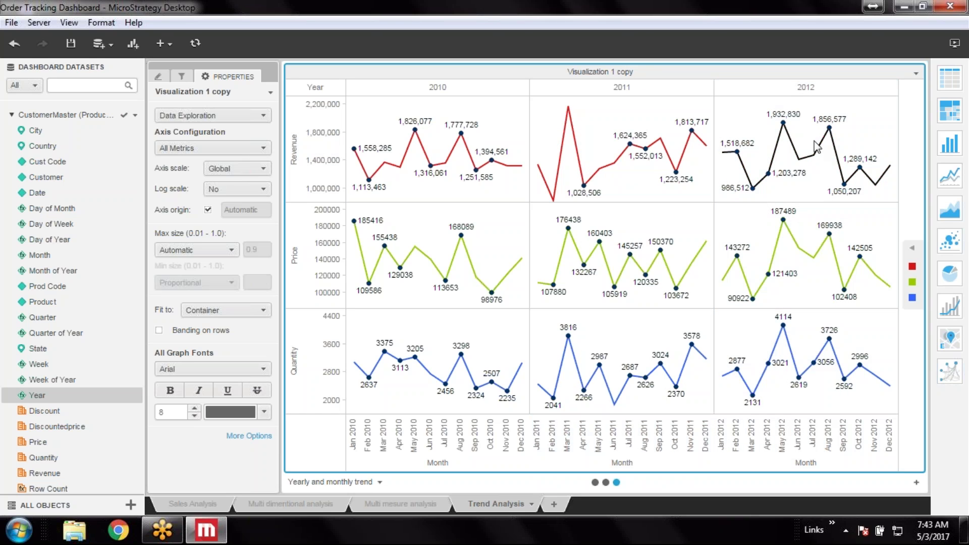
Step: Review the panels, save the dashboard, and add a new empty fourth panel
click(606, 482)
click(595, 482)
click(617, 482)
click(71, 46)
click(916, 484)
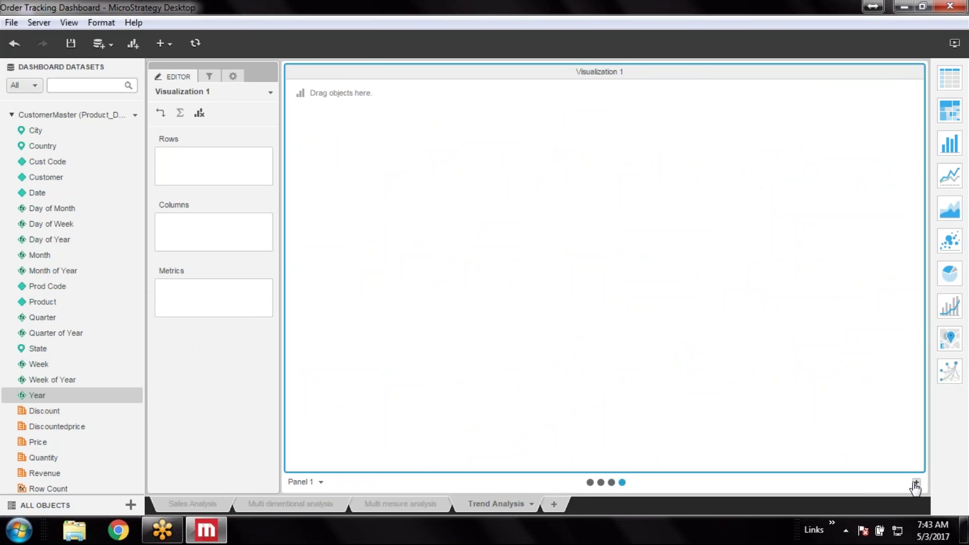
Step: In the new panel, build a line chart of Price by Month of Year
click(321, 483)
click(611, 482)
click(622, 482)
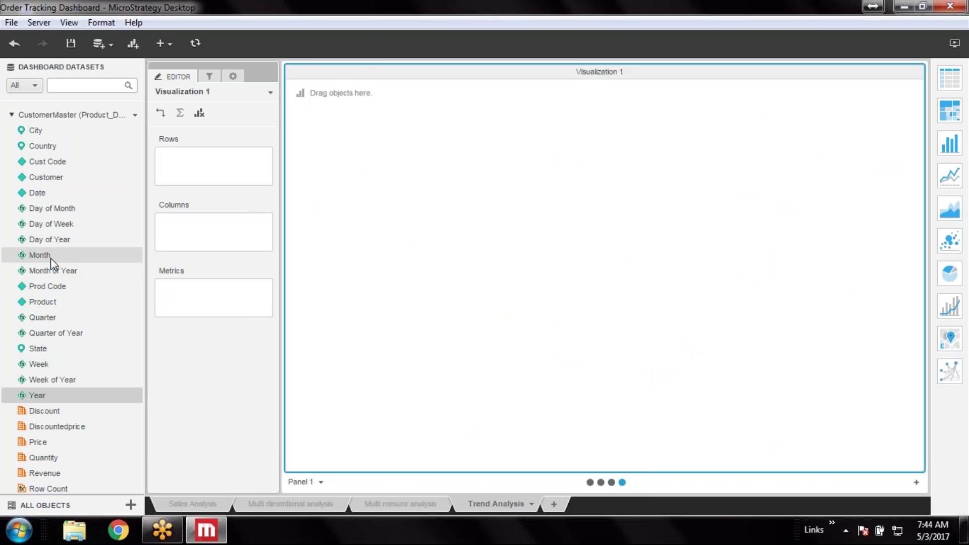
double_click(73, 271)
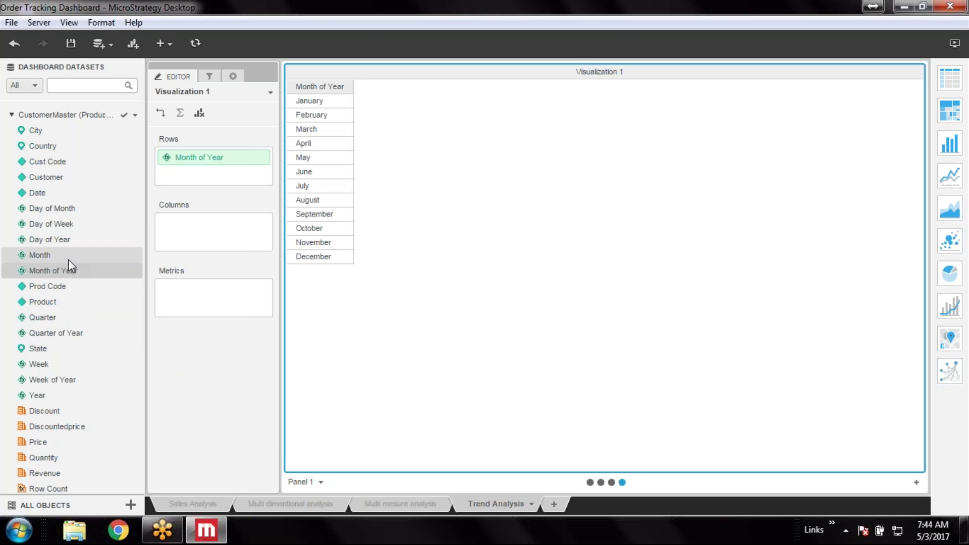
double_click(47, 442)
click(950, 175)
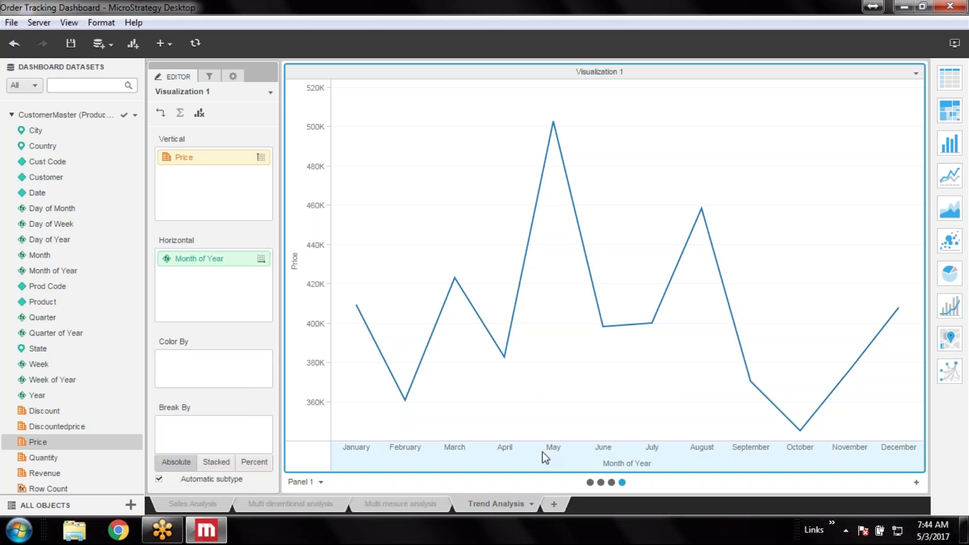
Step: Replace Month of Year with Month so Price spans Jan 2010 to Dec 2012
right_click(227, 258)
mouse_move(274, 423)
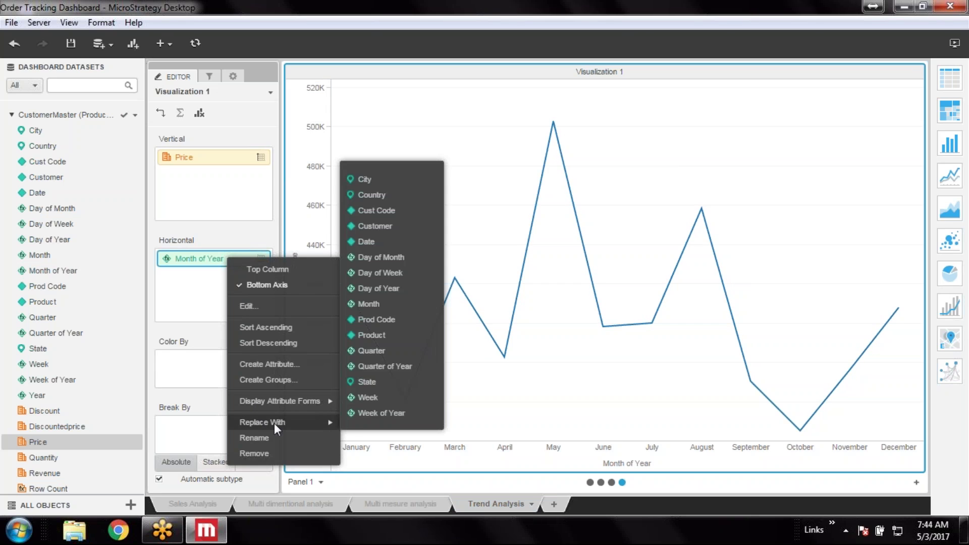
click(401, 255)
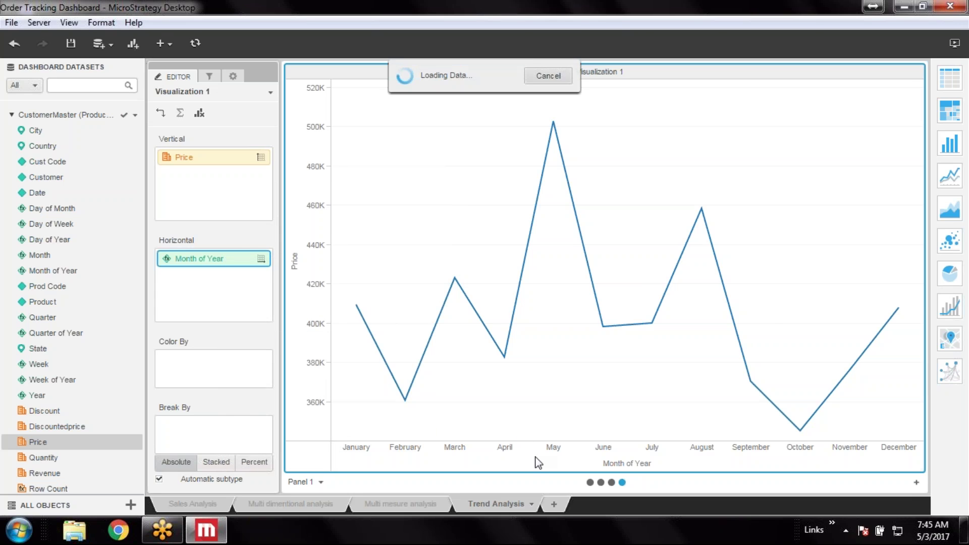
mouse_move(801, 123)
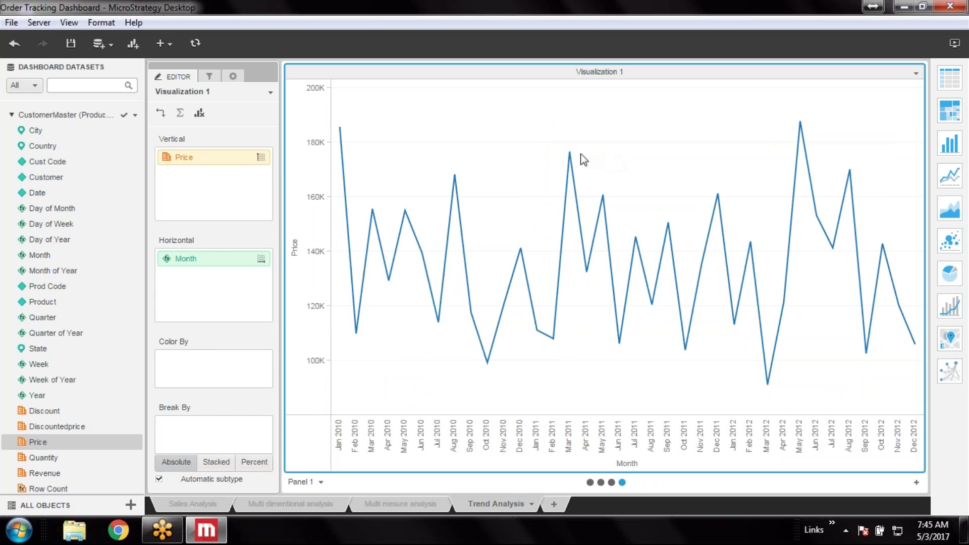
mouse_move(570, 153)
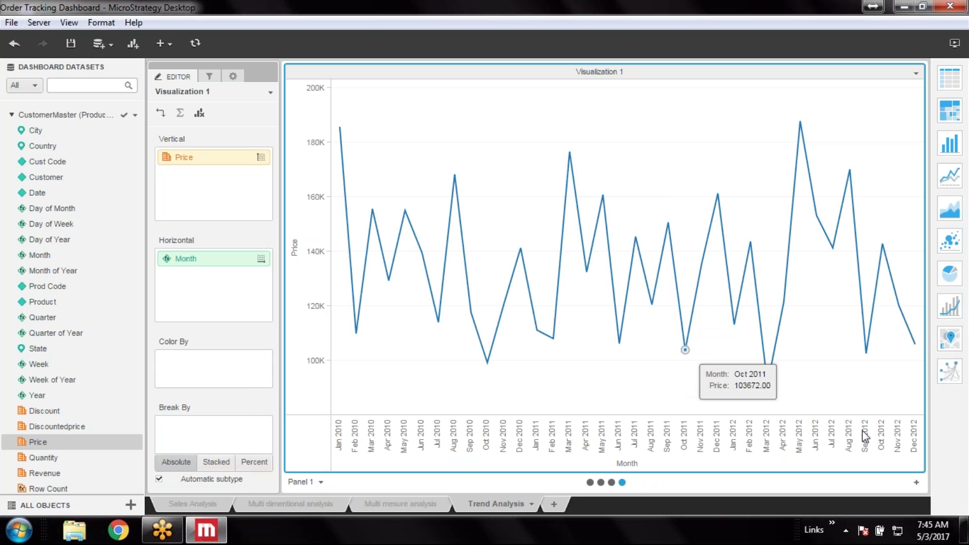
mouse_move(797, 272)
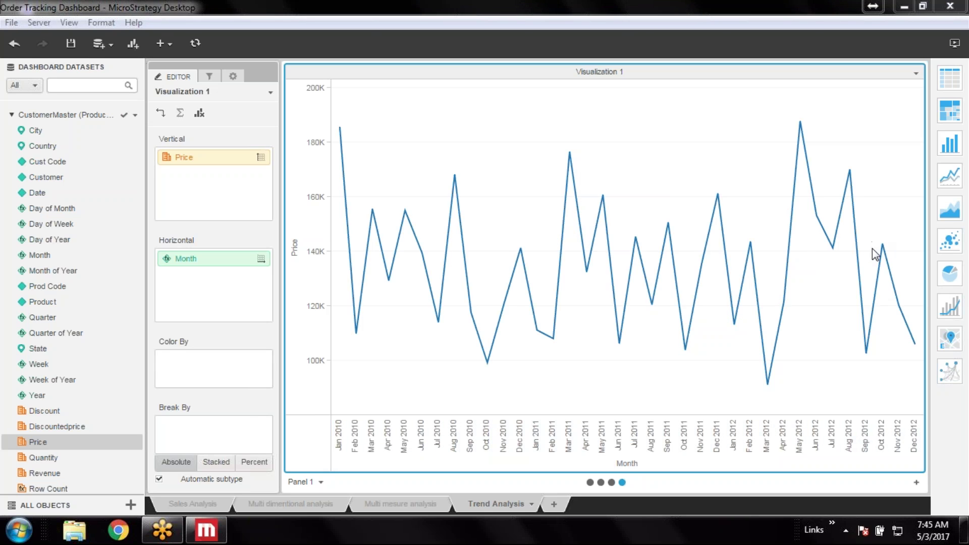